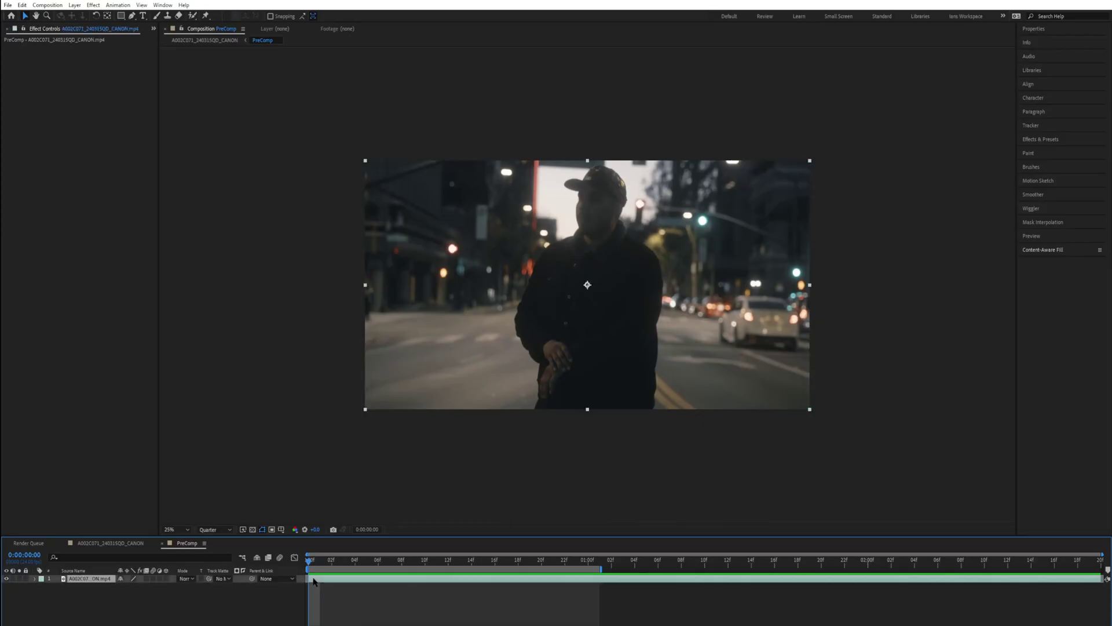
# Step: Duplicate the street footage layer and pre-compose the top copy as 'RotoLayer'
pyautogui.hotkey('ctrl', 'd')
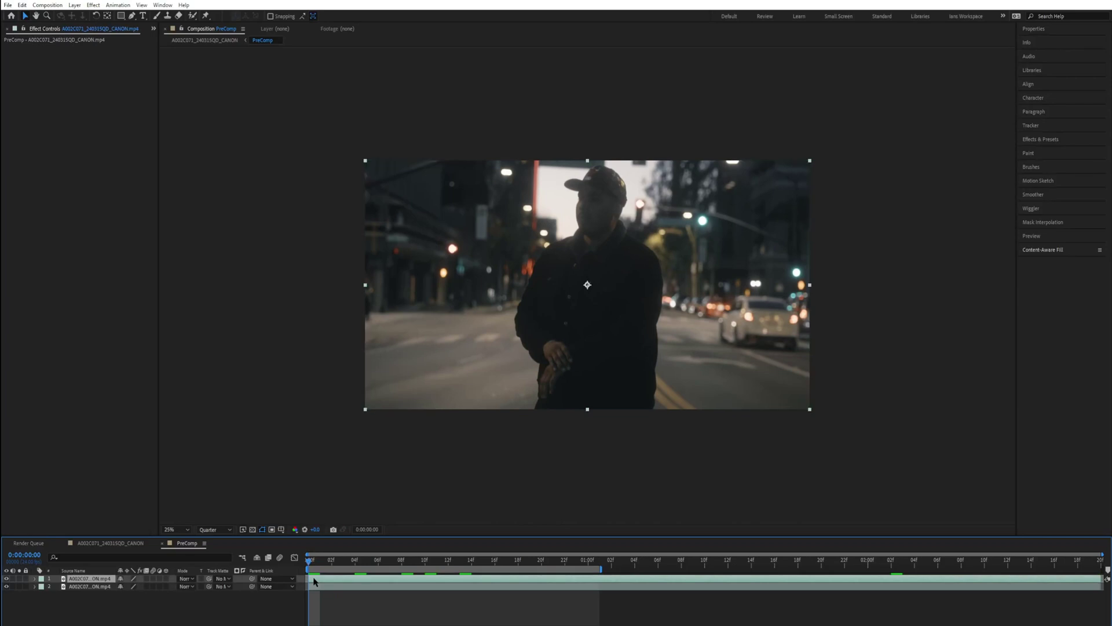
pyautogui.rightClick(326, 579)
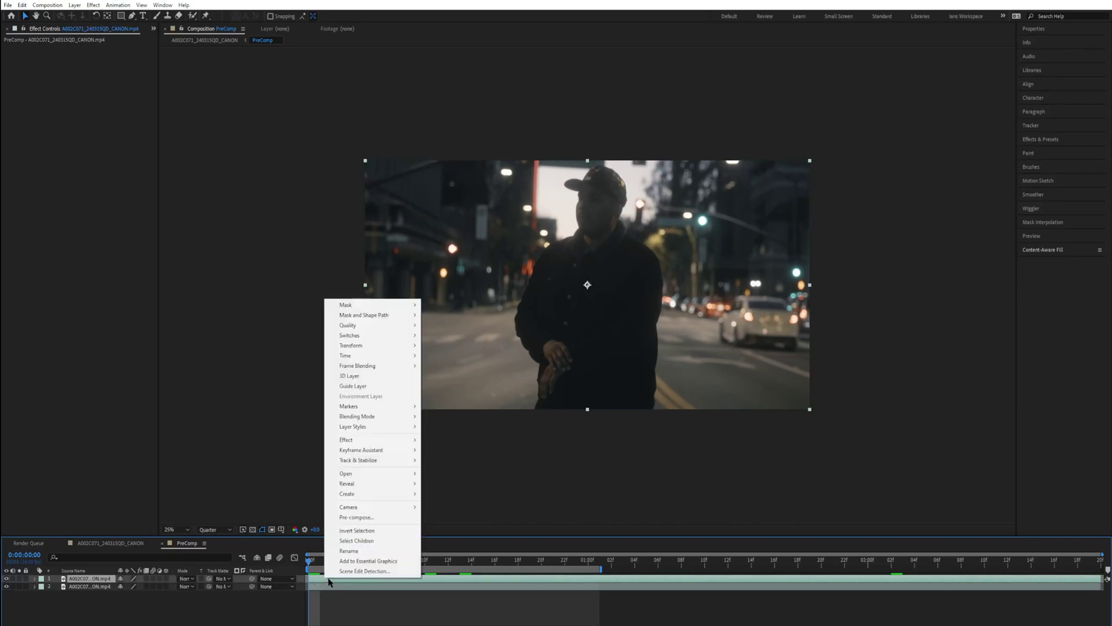
pyautogui.click(362, 517)
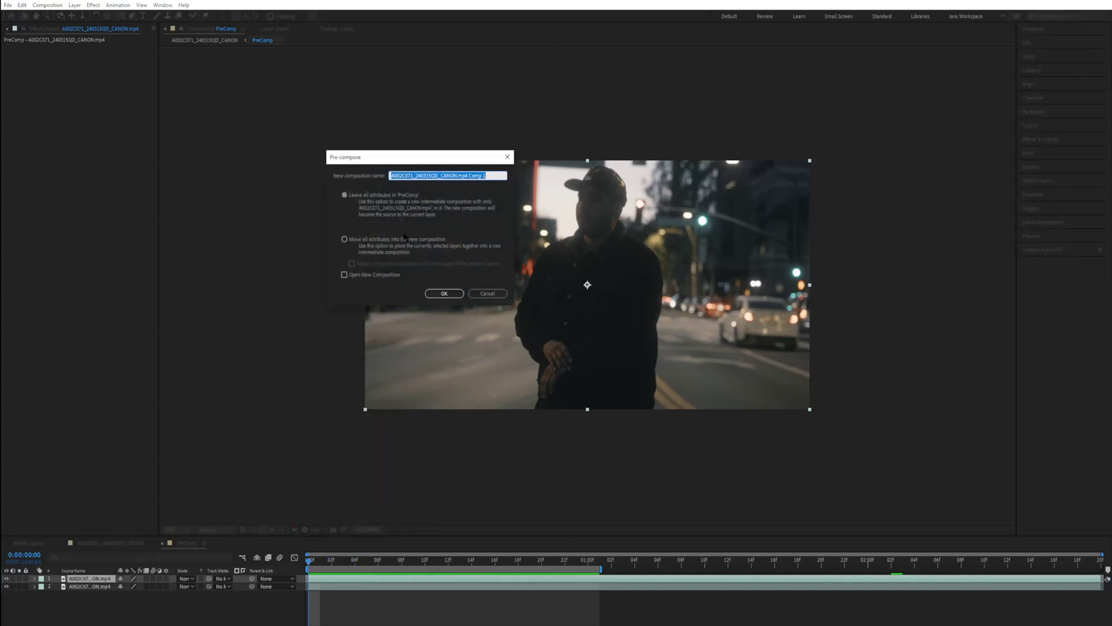
pyautogui.write('RotoLayer')
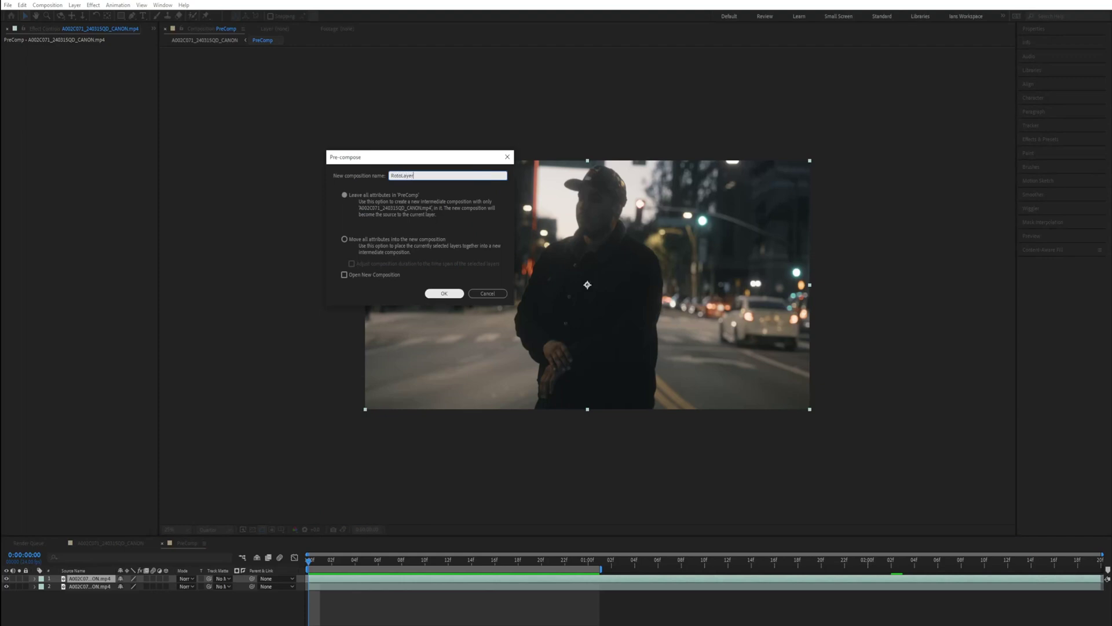
pyautogui.click(439, 294)
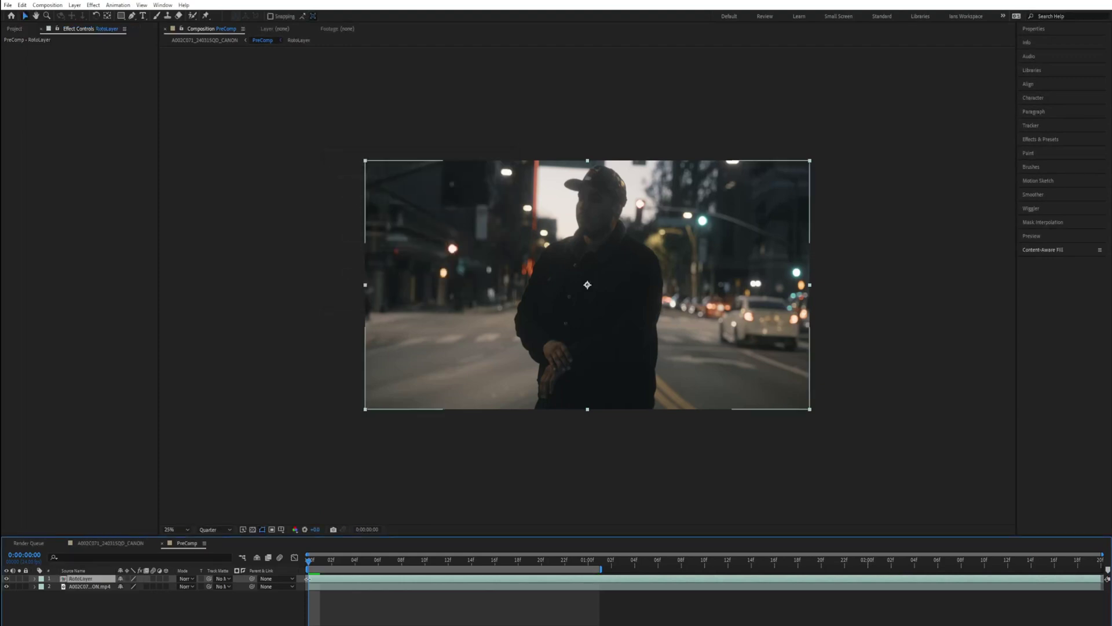
pyautogui.moveTo(311, 560); pyautogui.dragTo(294, 596)
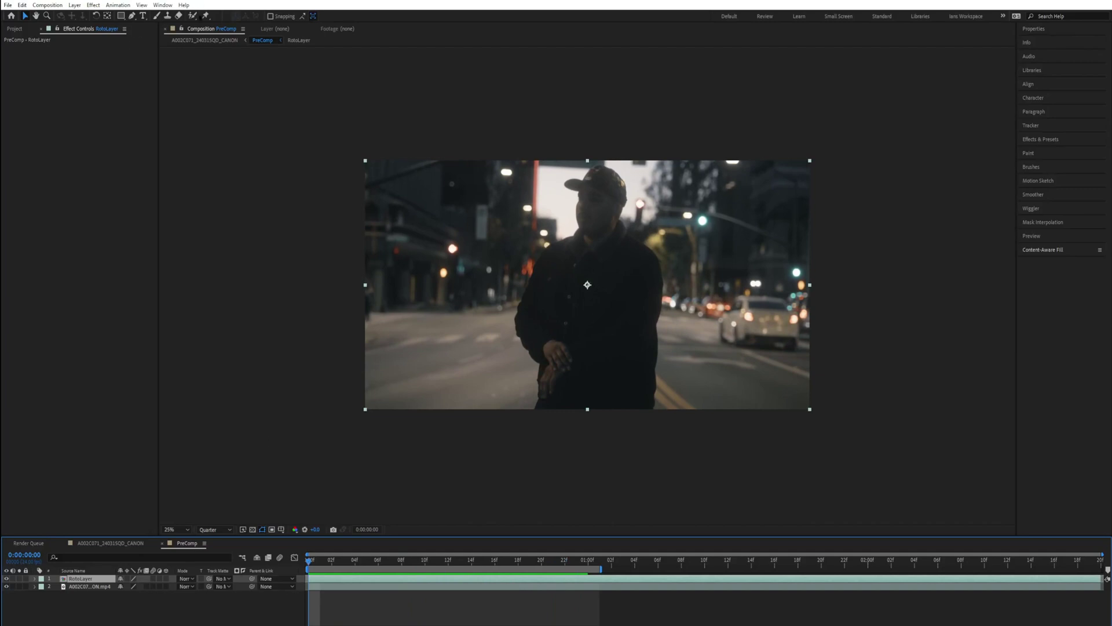
# Step: Paint a Roto Brush selection over the man on RotoLayer, propagate it forward, and freeze it
pyautogui.click(192, 16)
pyautogui.doubleClick(603, 211)
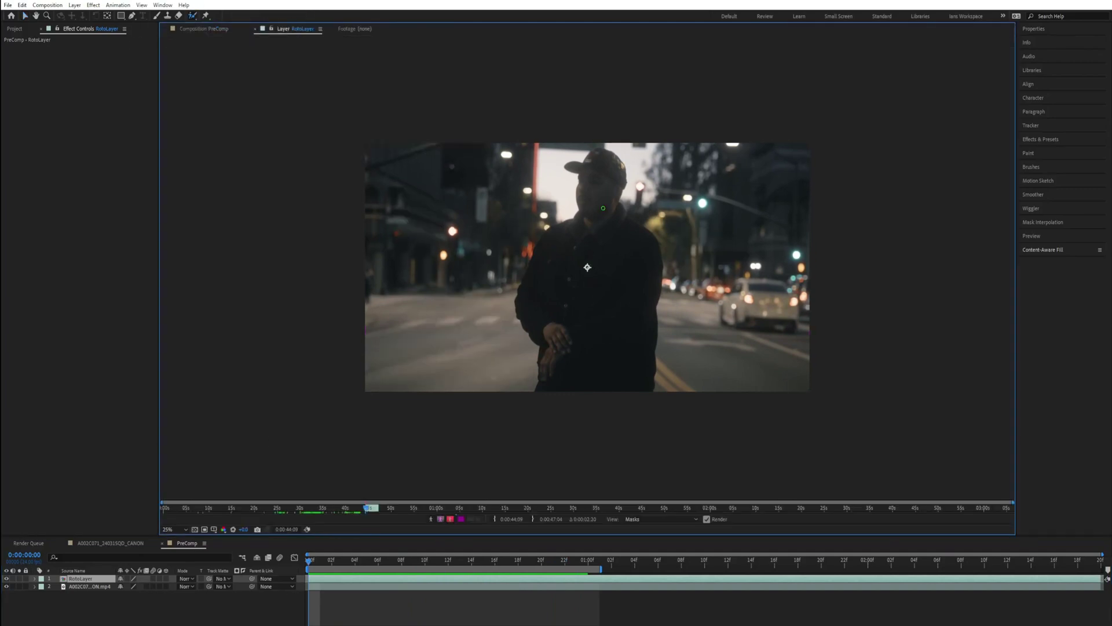
pyautogui.moveTo(606, 151); pyautogui.dragTo(608, 244)
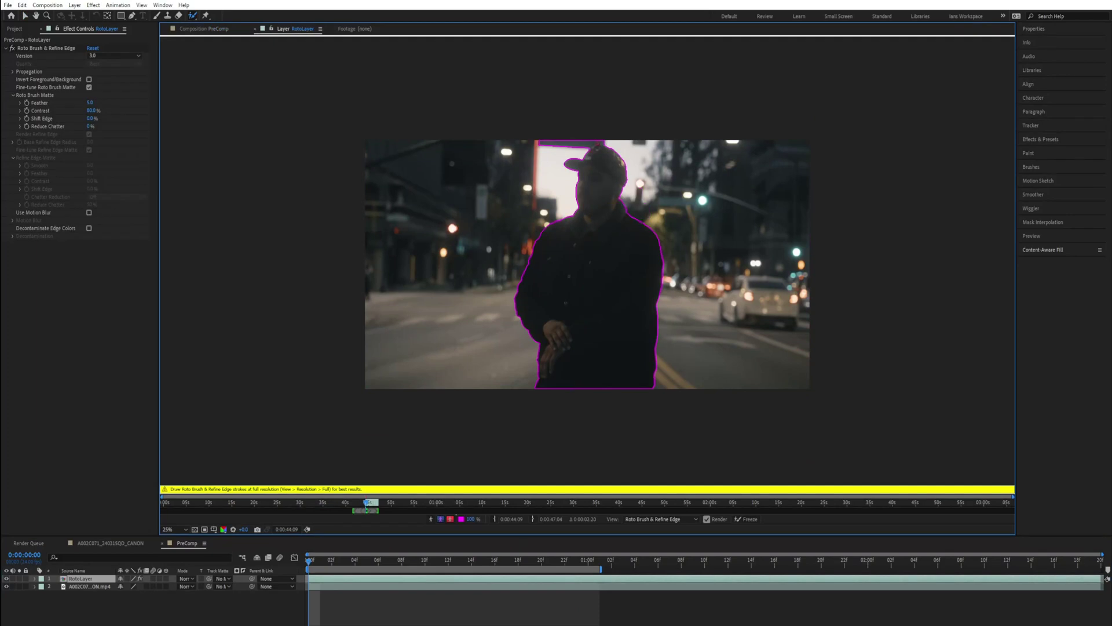
pyautogui.click(538, 574)
pyautogui.moveTo(539, 573); pyautogui.dragTo(600, 573)
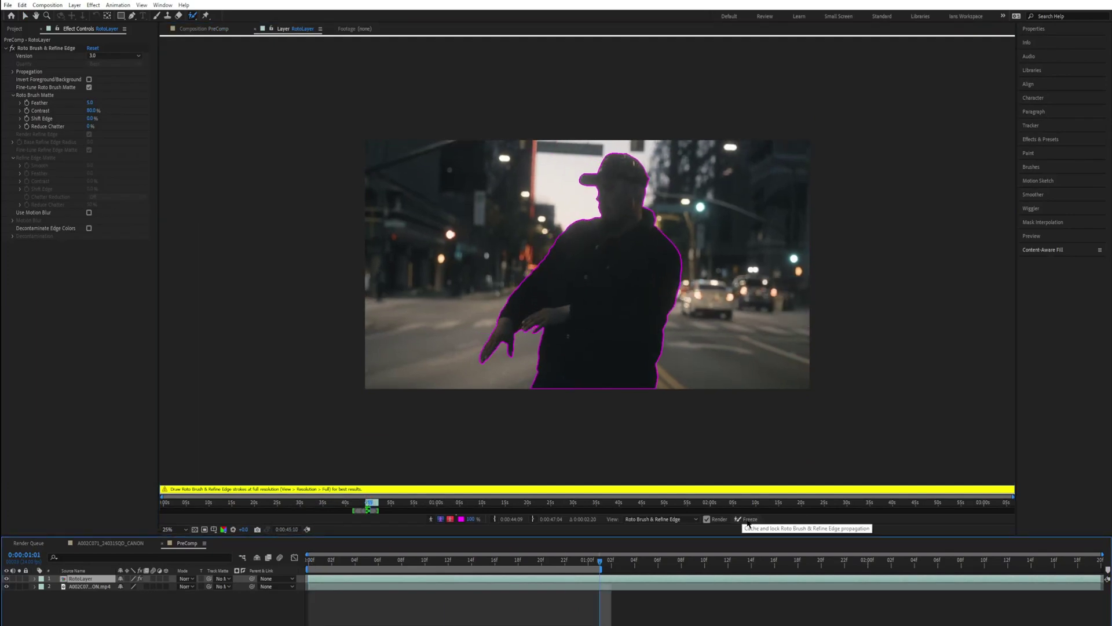
pyautogui.click(739, 520)
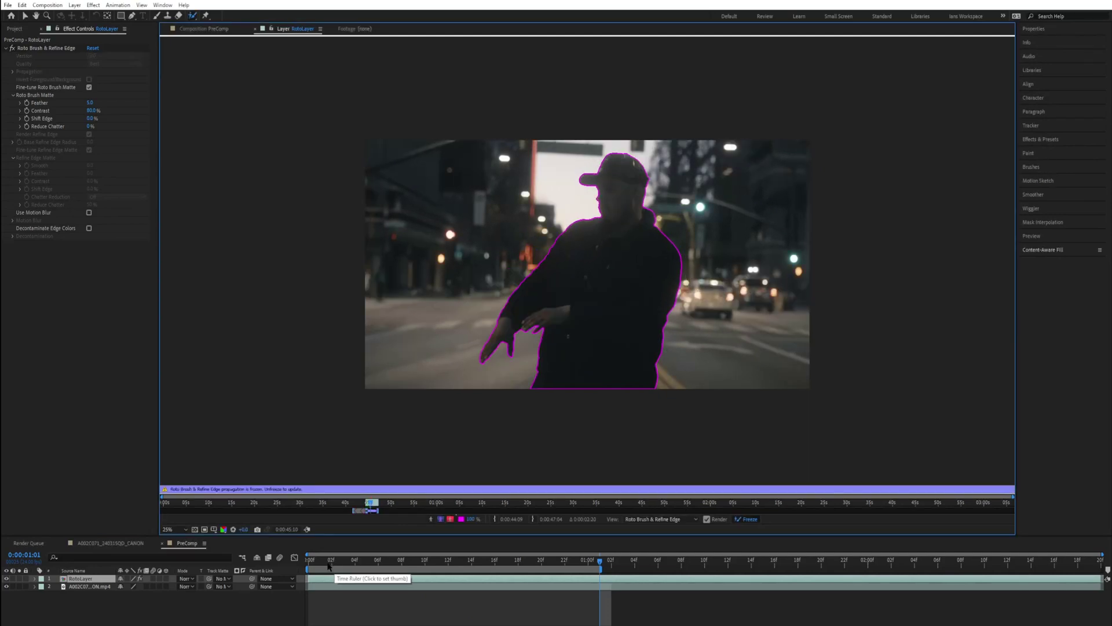
pyautogui.press('Home')
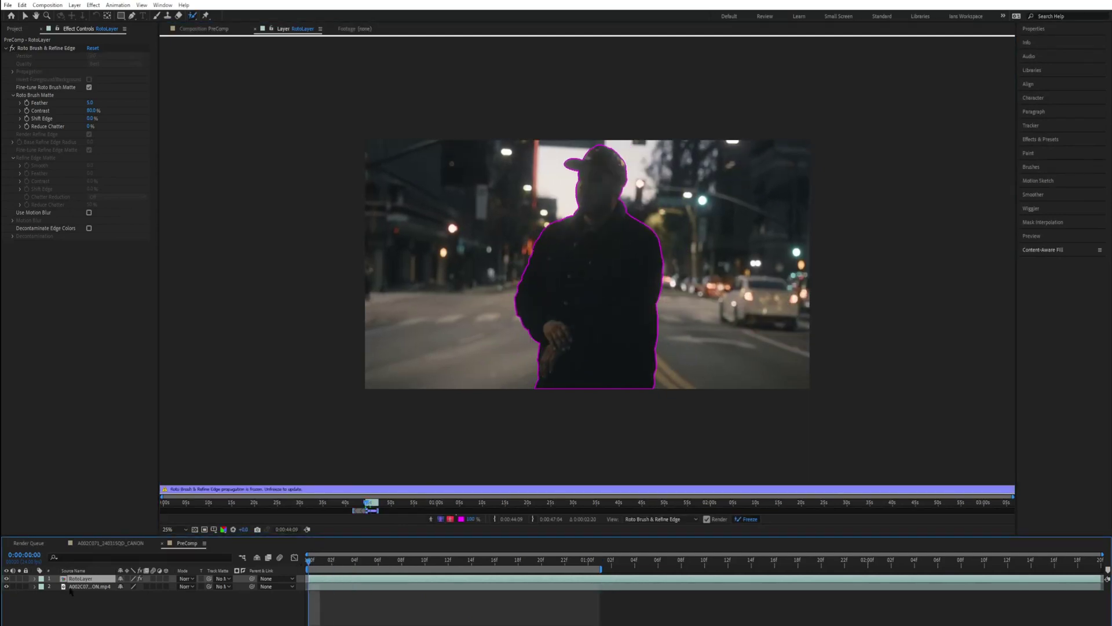
# Step: Duplicate the original footage, pre-compose the copy as 'INVERTEDLAYER' and drag it above RotoLayer
pyautogui.click(71, 587)
pyautogui.hotkey('ctrl', 'd')
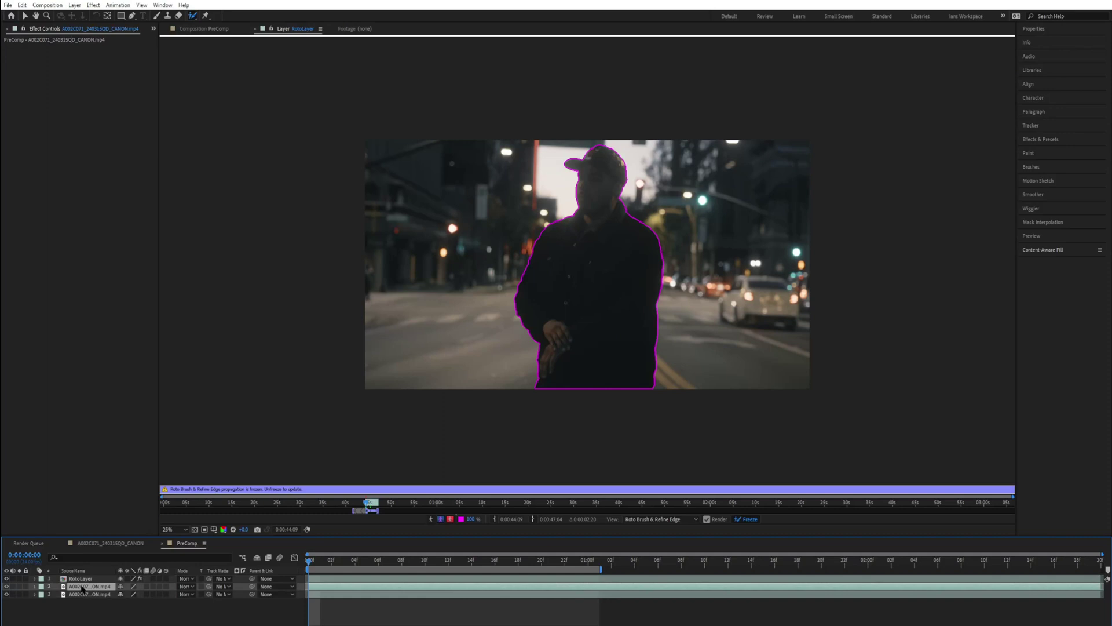
pyautogui.rightClick(82, 587)
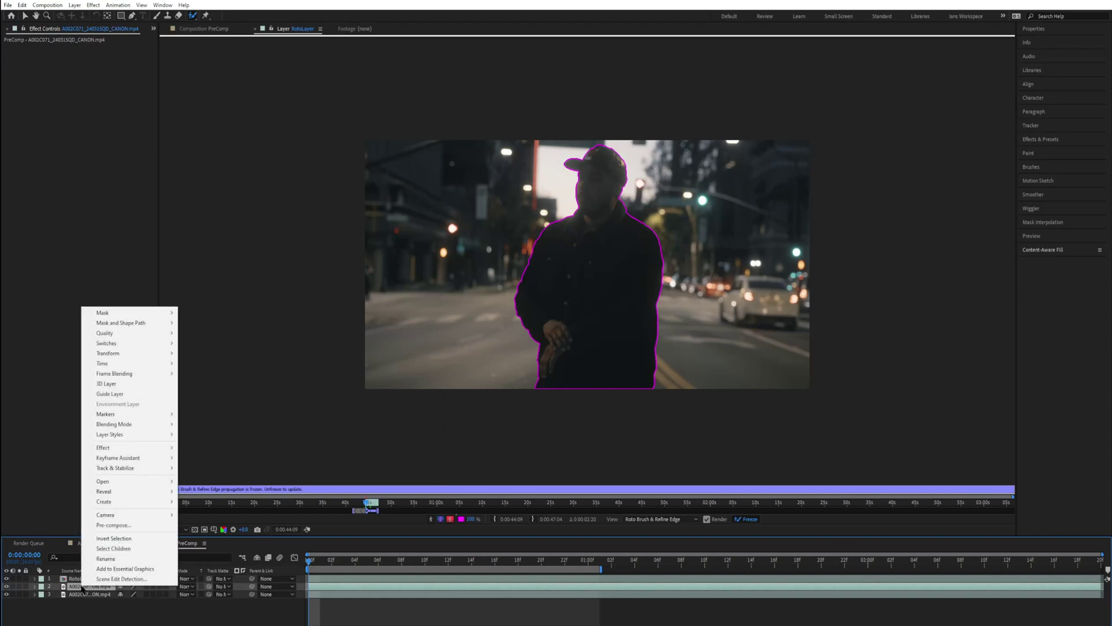
pyautogui.click(114, 525)
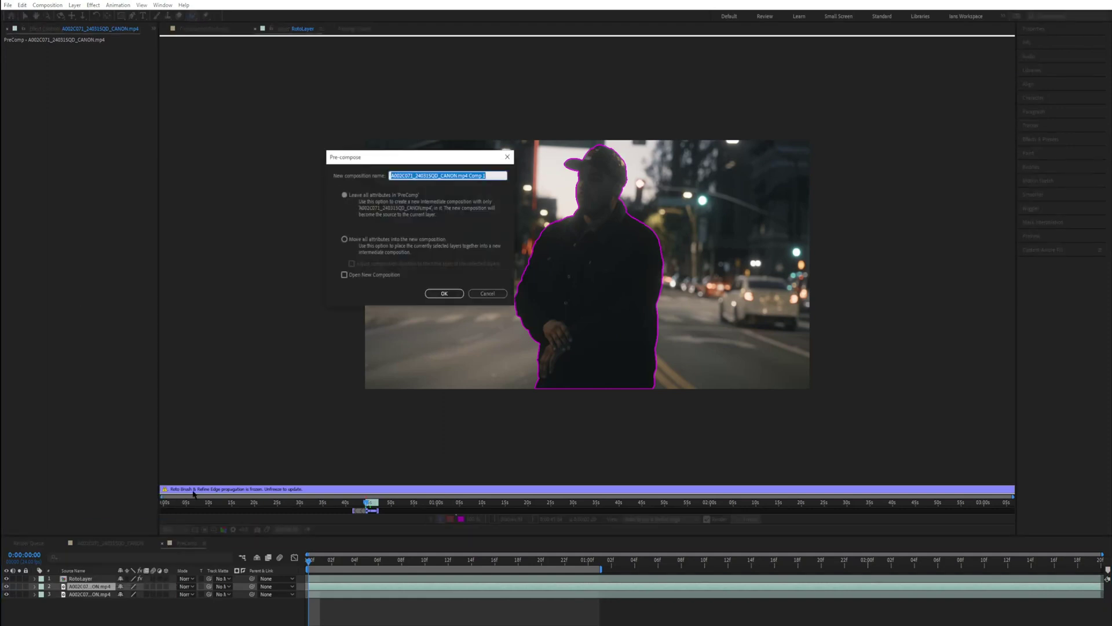
pyautogui.write('INVERTEDLAYER')
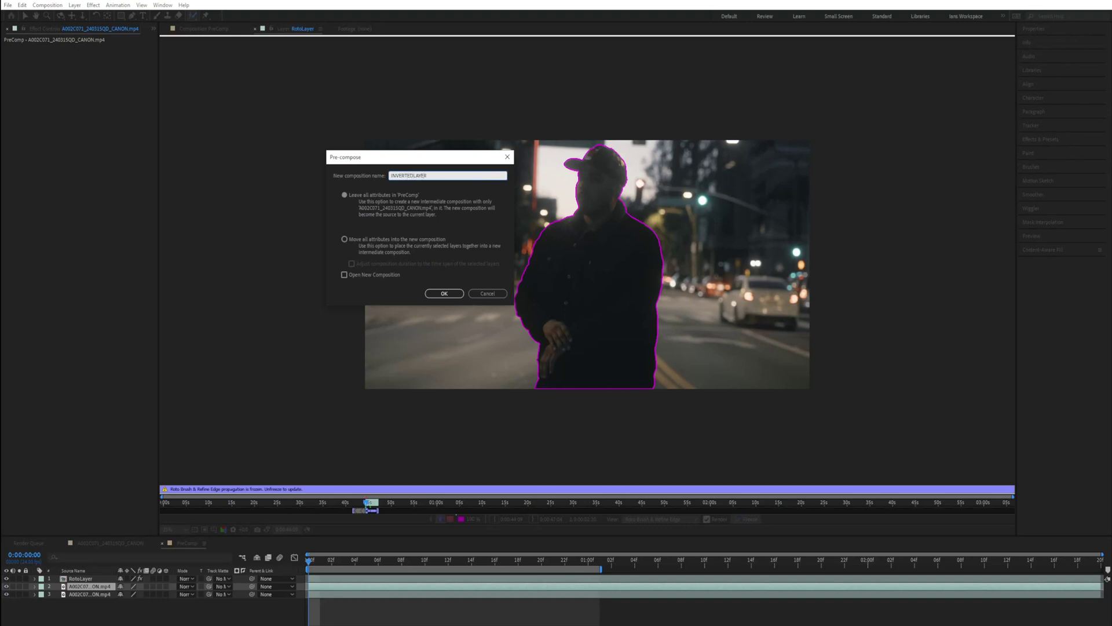
pyautogui.press('Return')
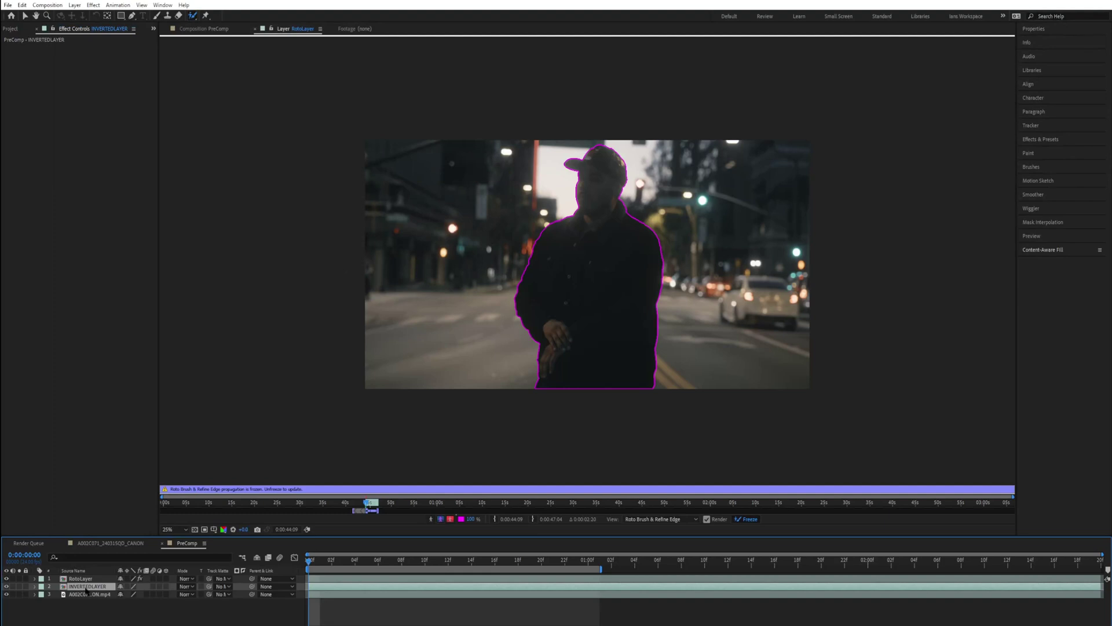
pyautogui.moveTo(86, 588); pyautogui.dragTo(84, 578)
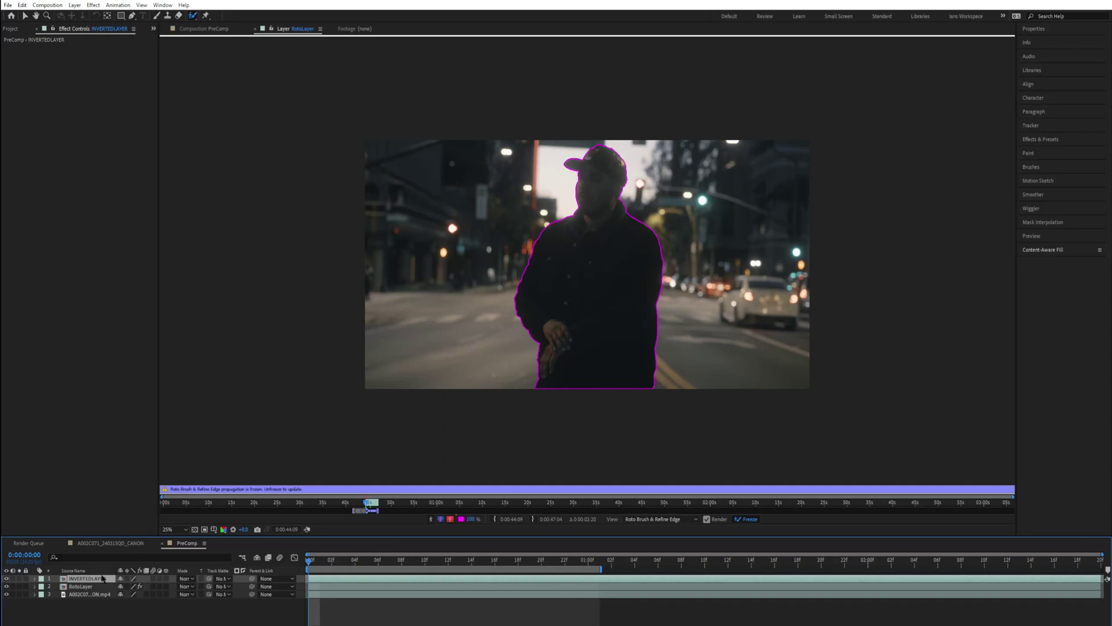
# Step: Roto-brush the man on INVERTEDLAYER, enable Invert Foreground/Background, and freeze the selection
pyautogui.click(203, 28)
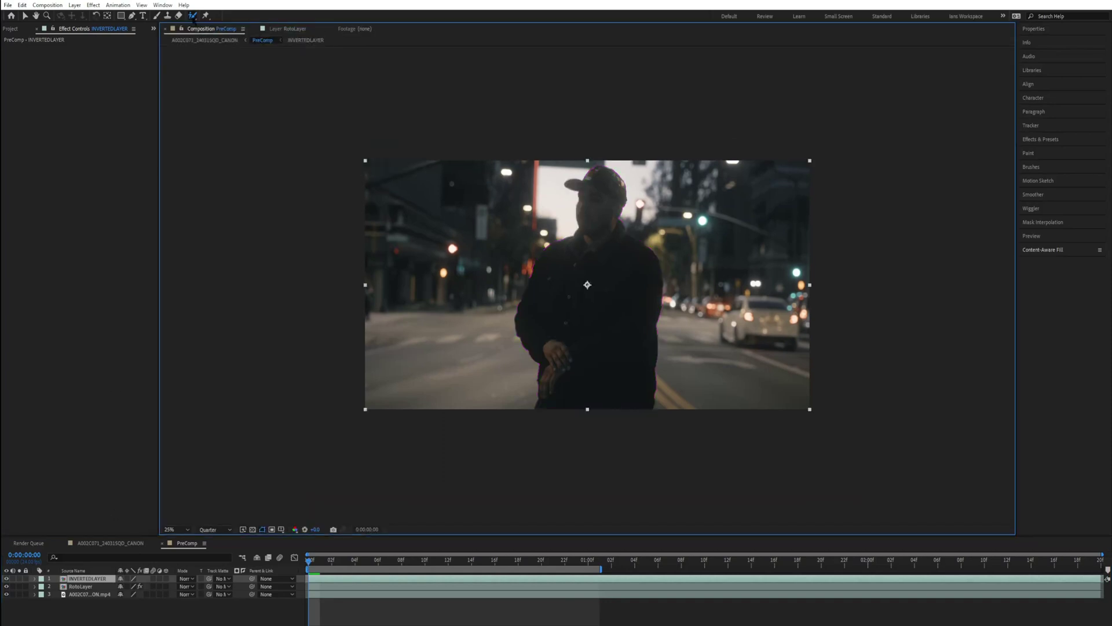
pyautogui.doubleClick(597, 185)
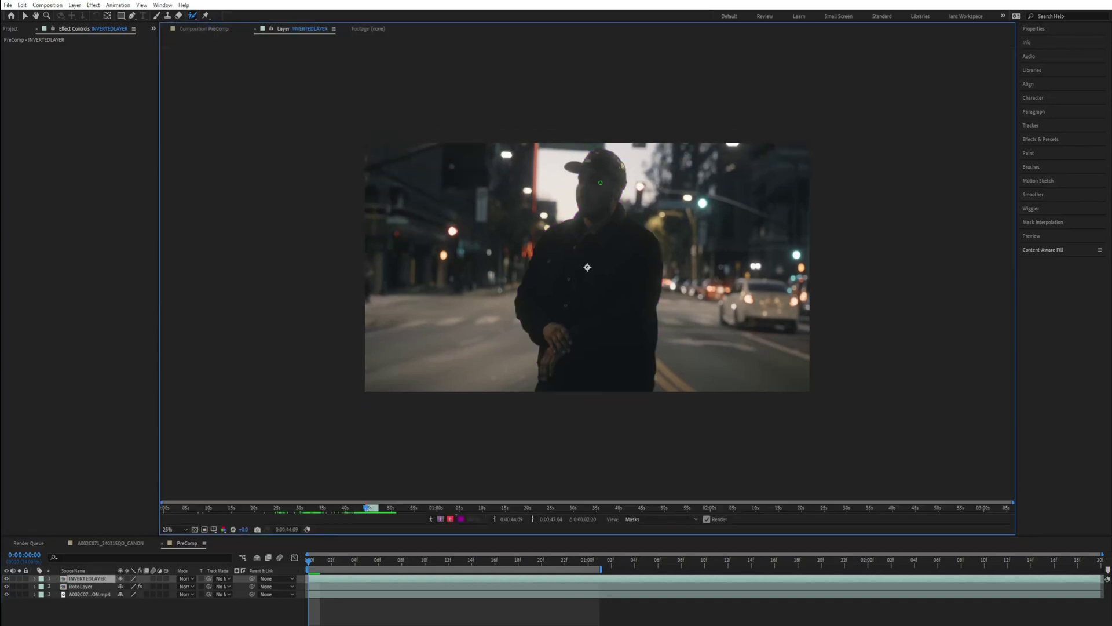
pyautogui.moveTo(603, 153); pyautogui.dragTo(577, 345)
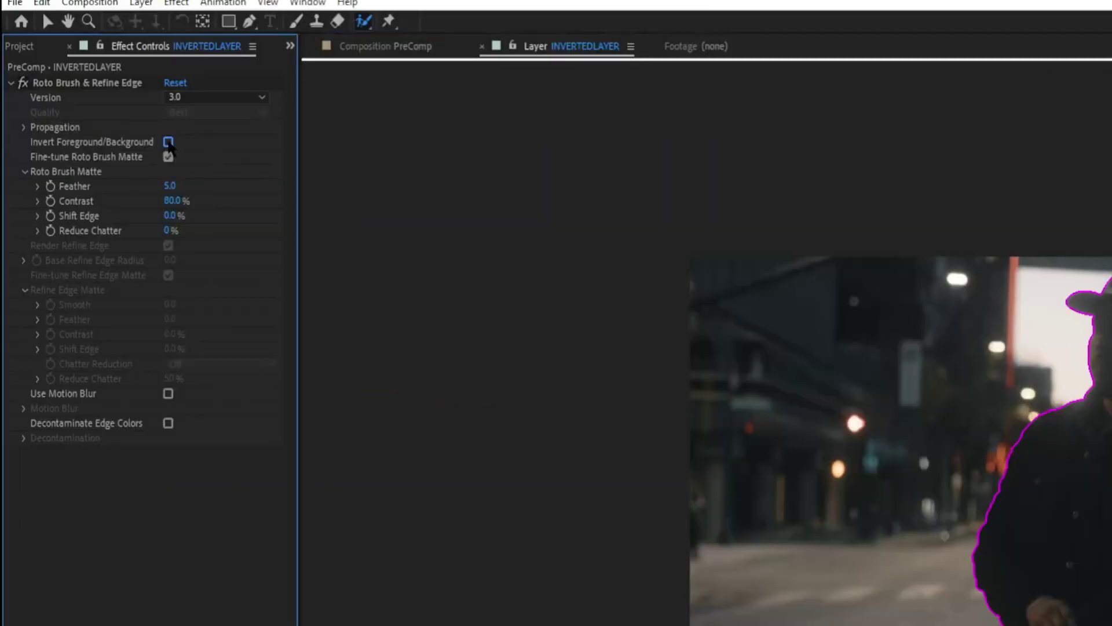
pyautogui.click(89, 80)
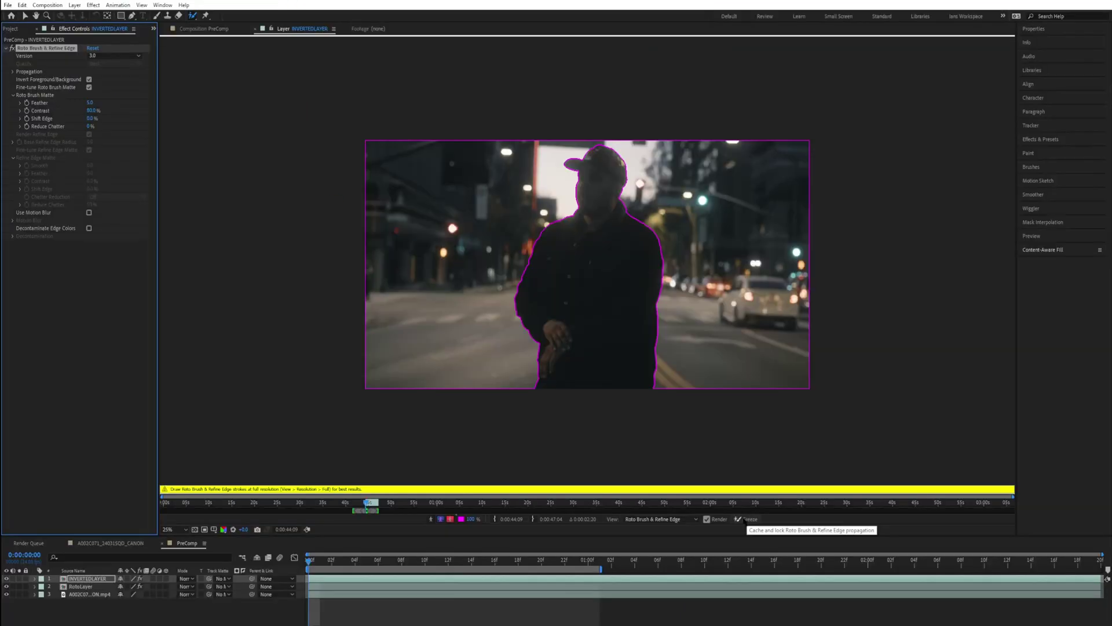
pyautogui.click(747, 519)
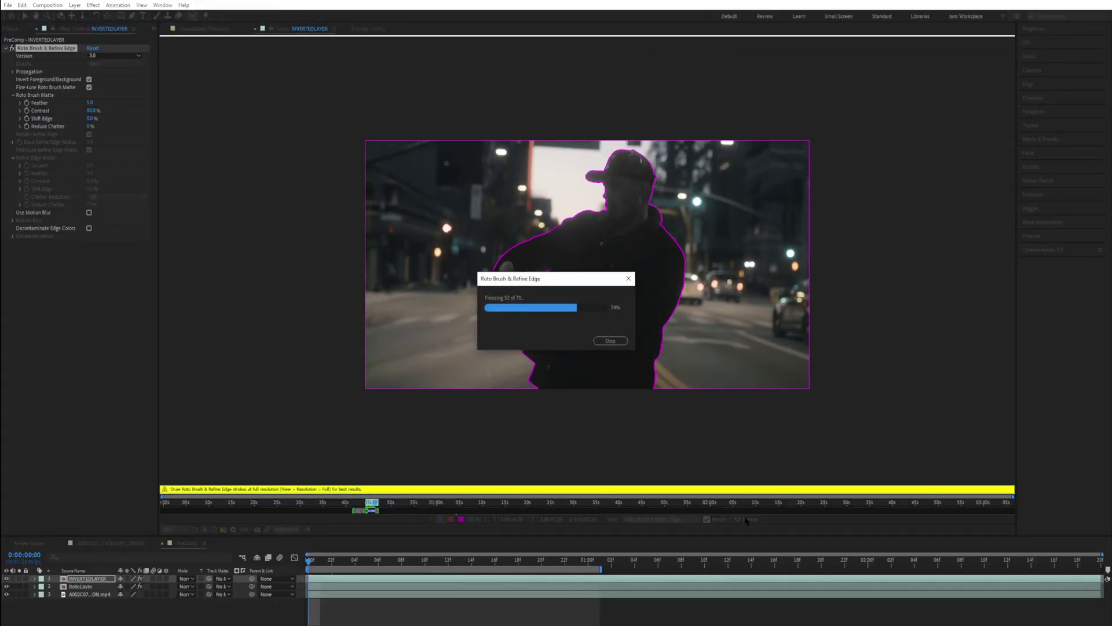
pyautogui.click(200, 29)
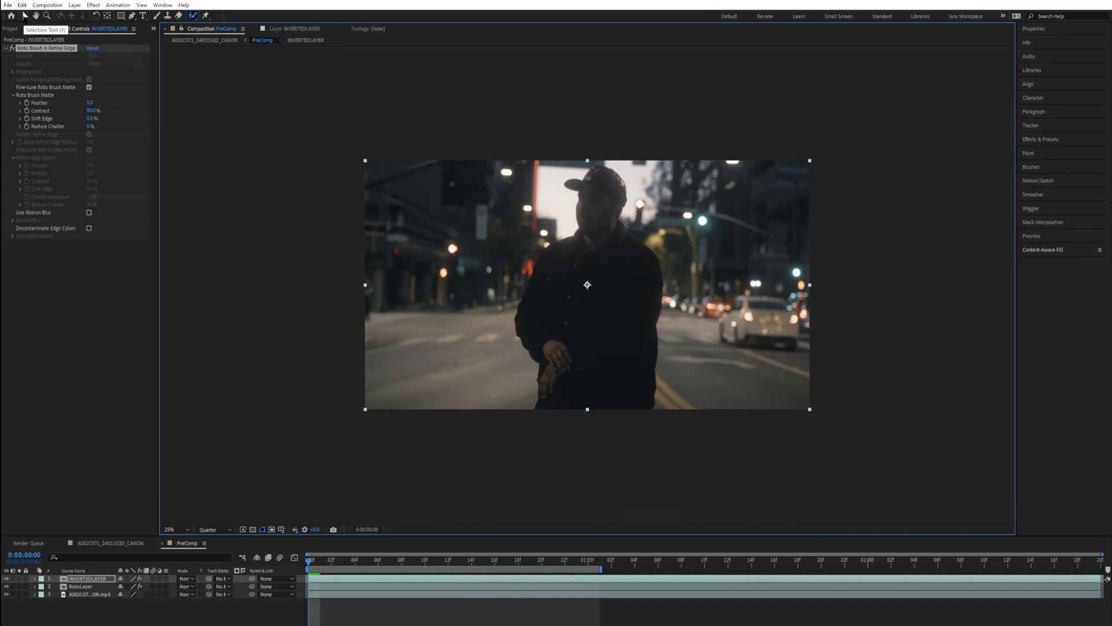
# Step: Hide RotoLayer and the original footage, then preview the black-silhouette composite
pyautogui.click(24, 16)
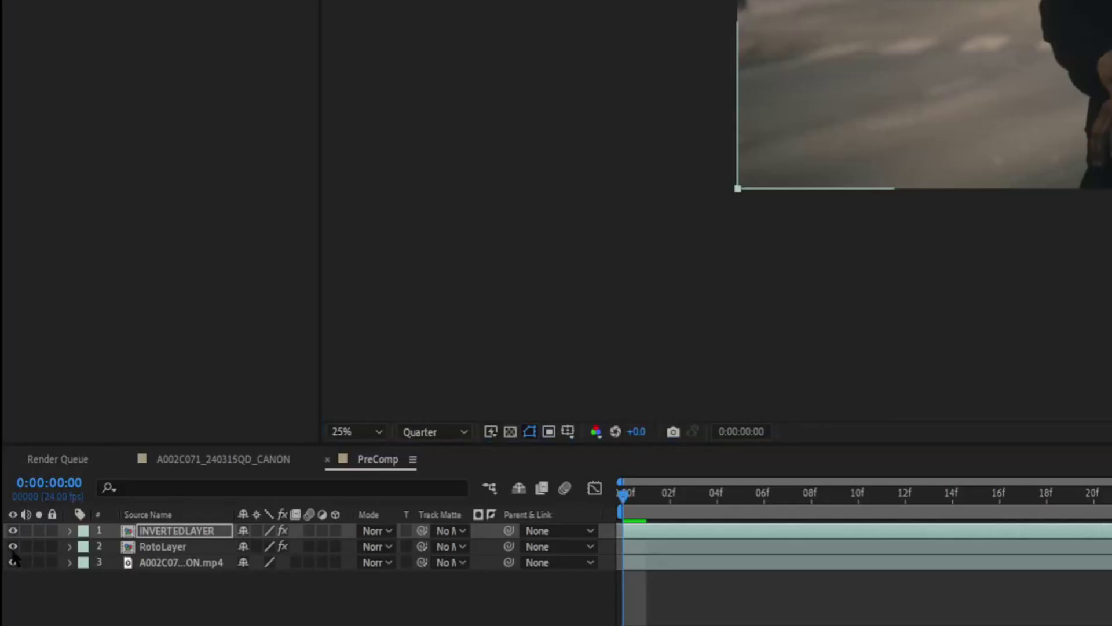
pyautogui.click(6, 586)
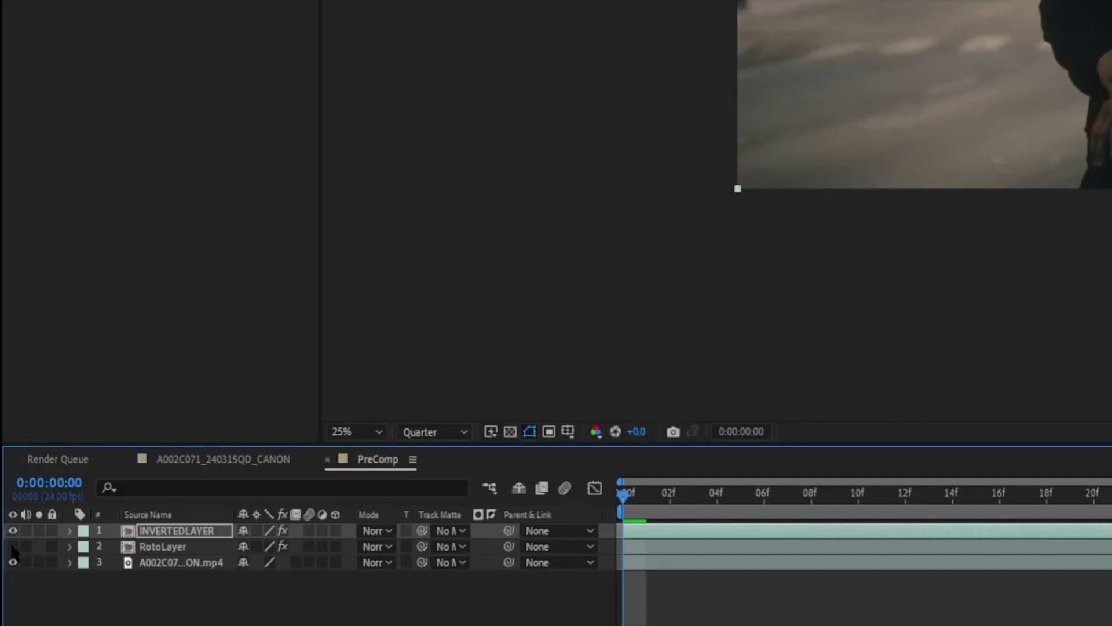
pyautogui.click(13, 561)
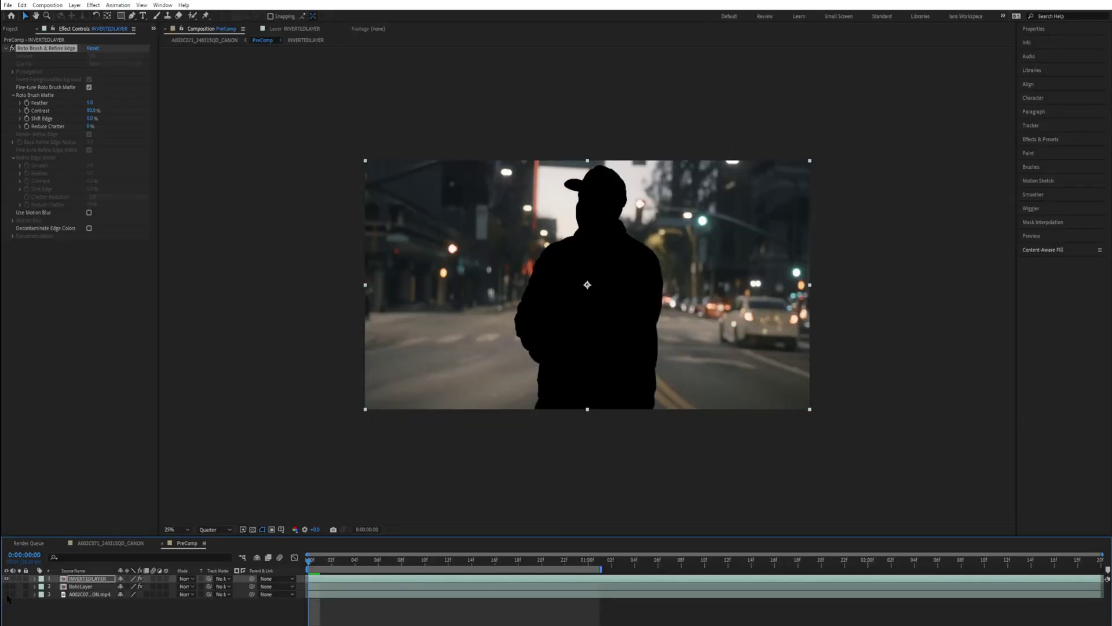
pyautogui.press('space')
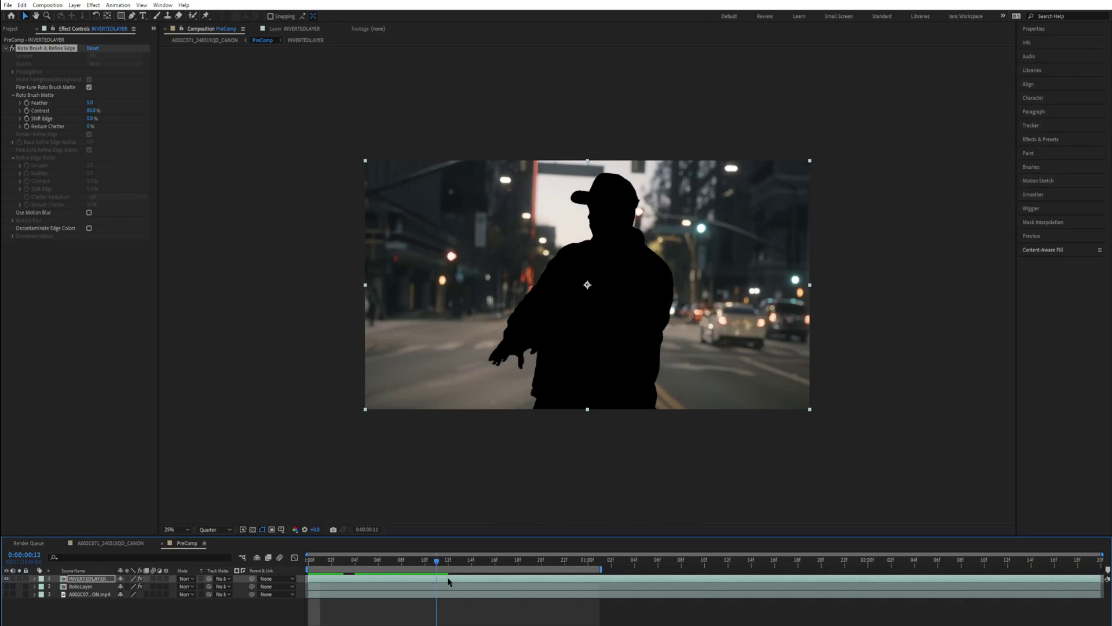
pyautogui.press('space')
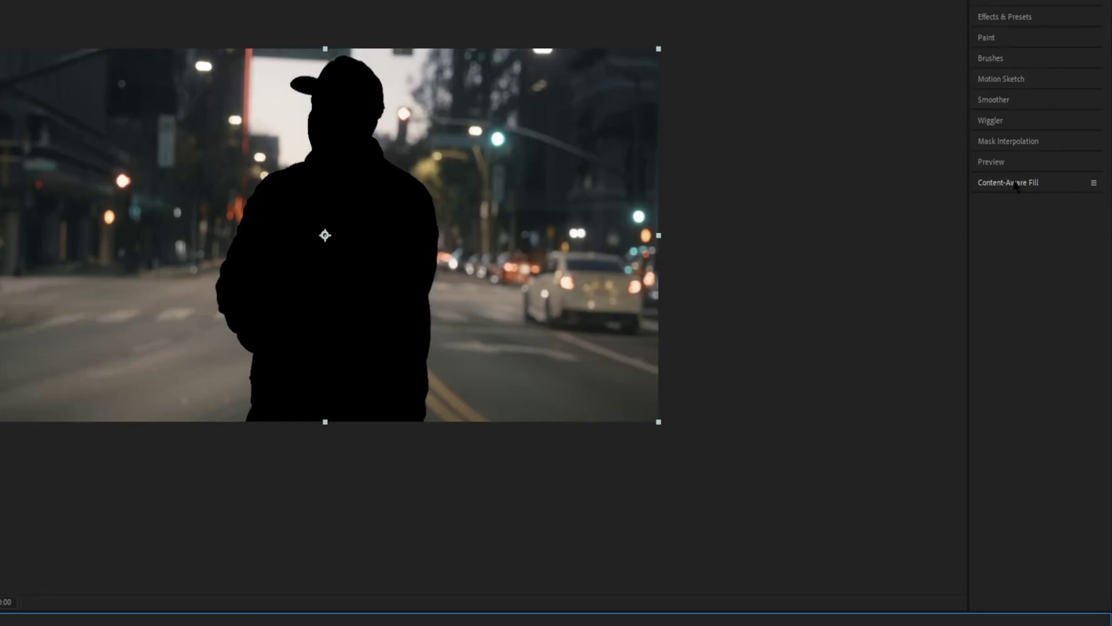
# Step: Set Content-Aware Fill to Fill Method Object and Alpha Expansion 30, over the work area
pyautogui.click(1071, 250)
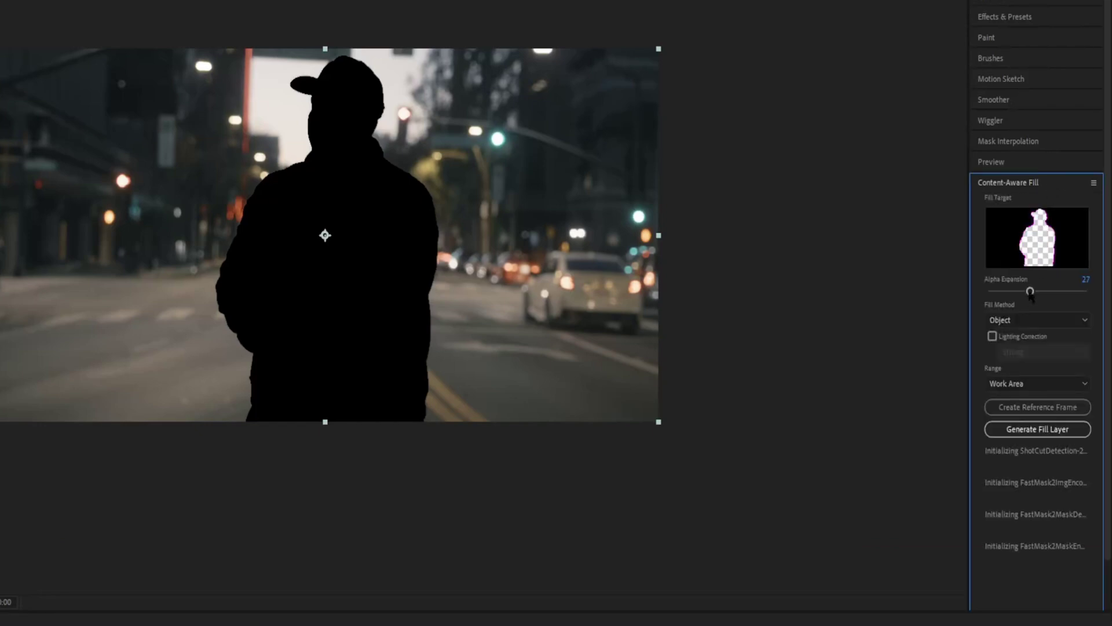
pyautogui.click(1011, 321)
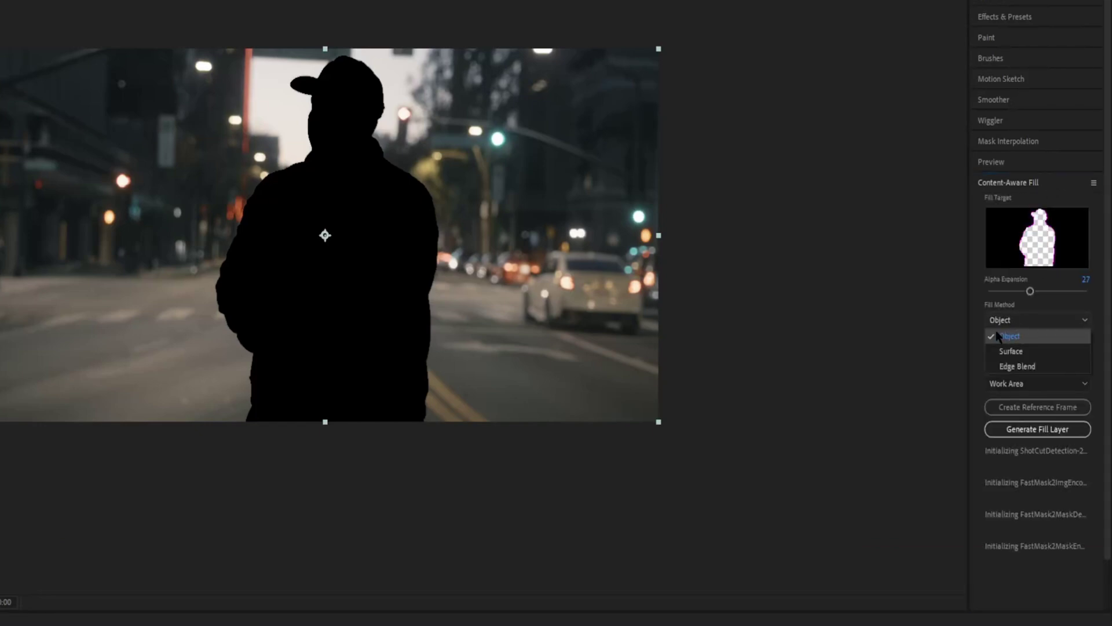
pyautogui.click(1010, 336)
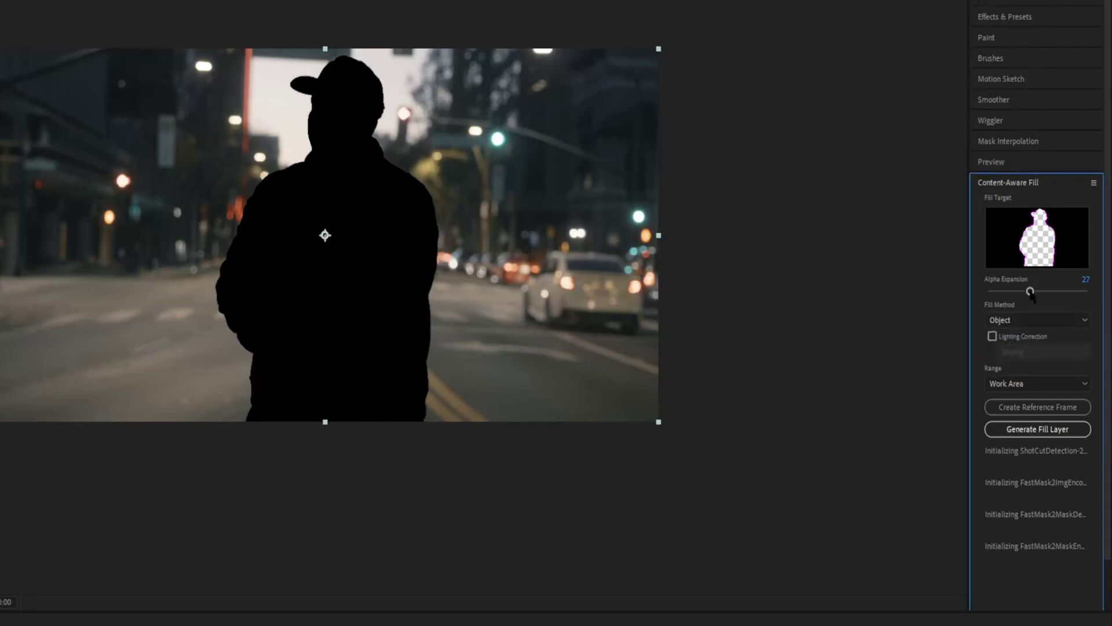
pyautogui.moveTo(1031, 292); pyautogui.dragTo(1032, 296)
pyautogui.moveTo(1031, 293); pyautogui.dragTo(1034, 293)
pyautogui.scroll(-1, 1103, 545)
pyautogui.scroll(-2, 1107, 571)
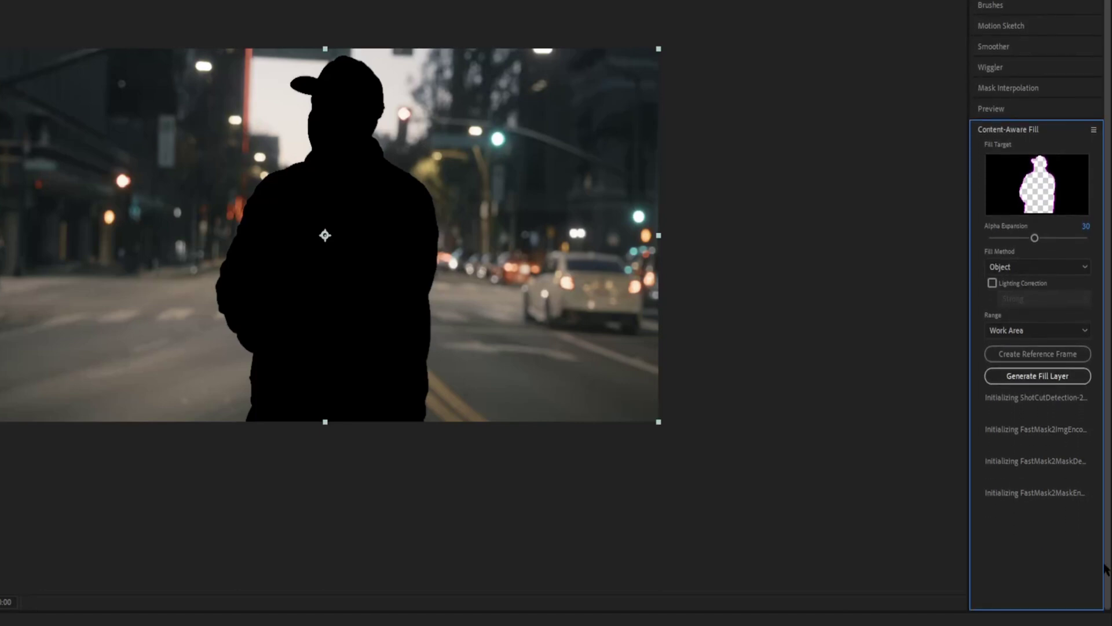
# Step: Generate the Content-Aware Fill layer, producing Fill [00-24].exr
pyautogui.click(1032, 381)
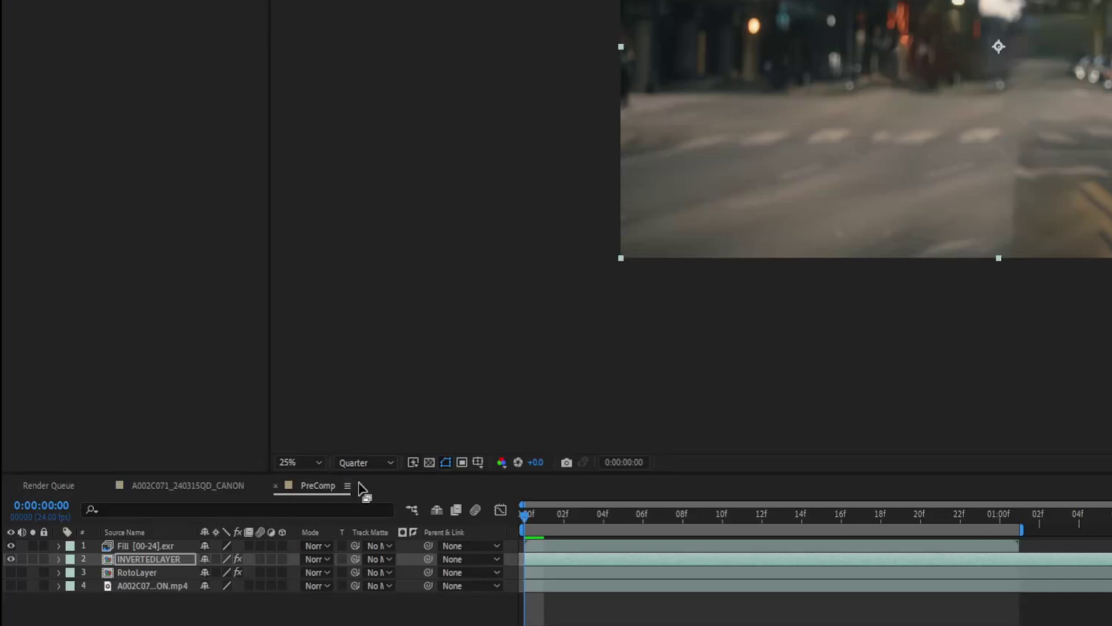
# Step: Turn layers 3 and 4 back on and drag RotoLayer to the top of the stack
pyautogui.moveTo(10, 572); pyautogui.dragTo(11, 586)
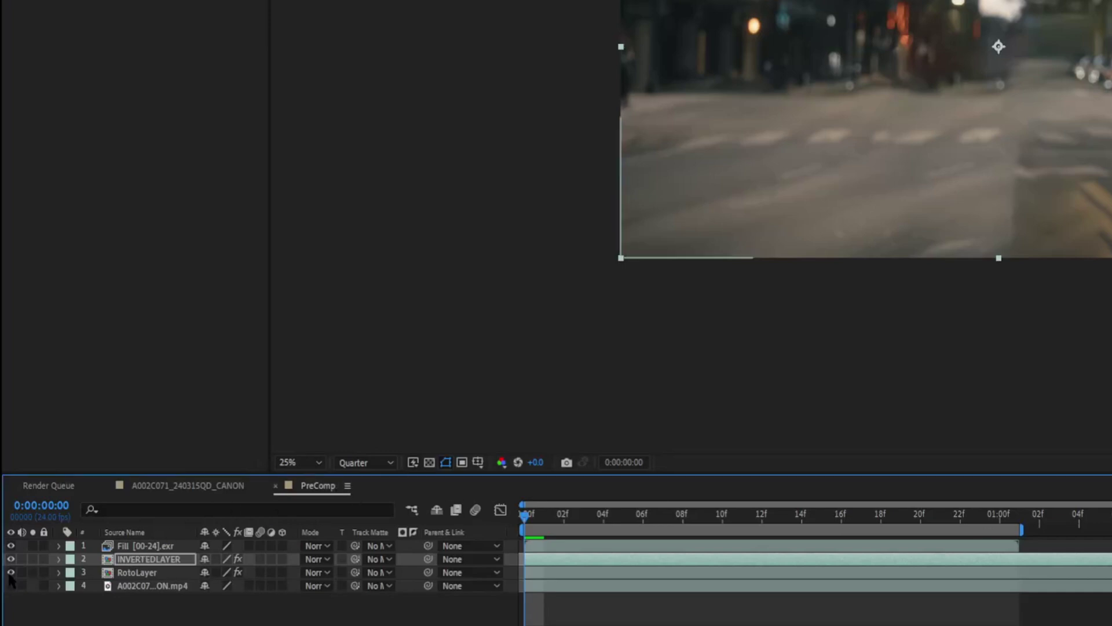
pyautogui.click(148, 573)
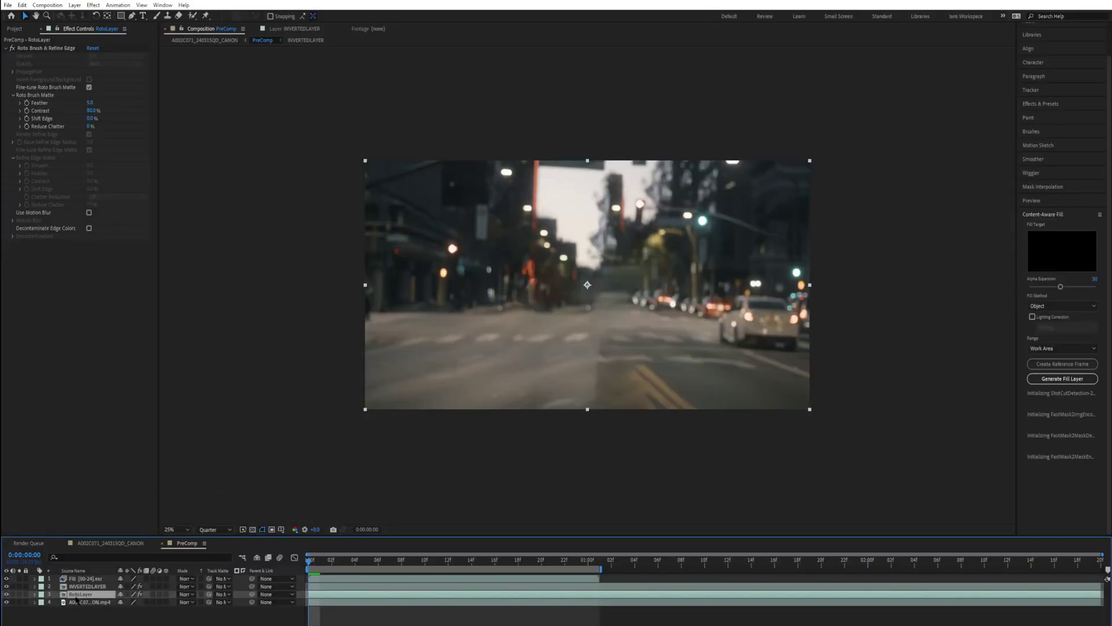
pyautogui.moveTo(75, 599); pyautogui.dragTo(74, 578)
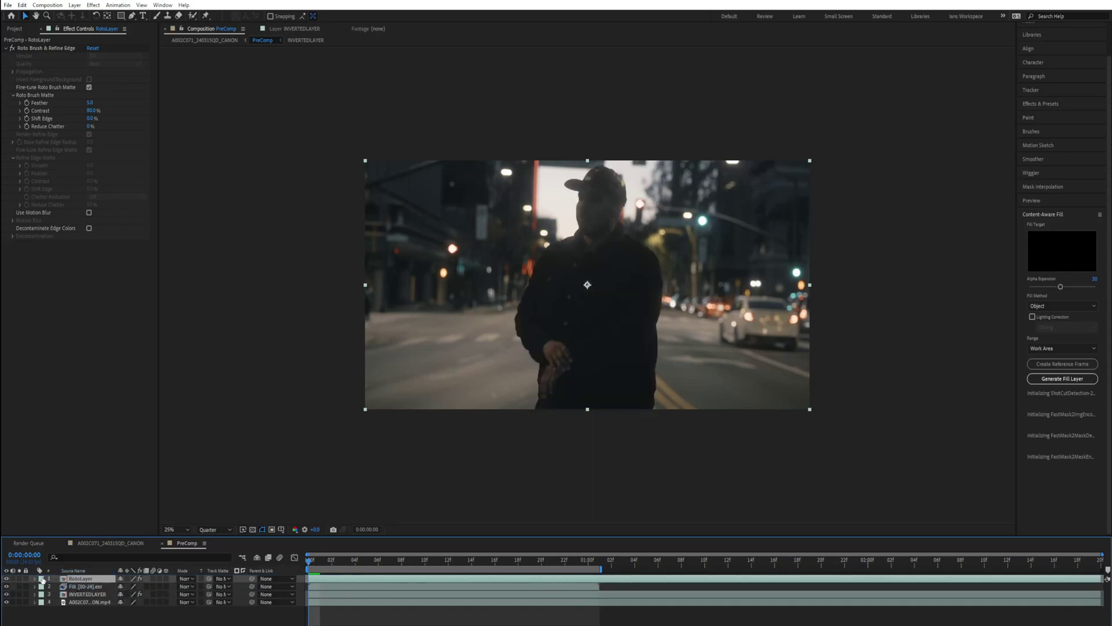
# Step: Set an Opacity keyframe of 0% at the start of RotoLayer
pyautogui.click(34, 578)
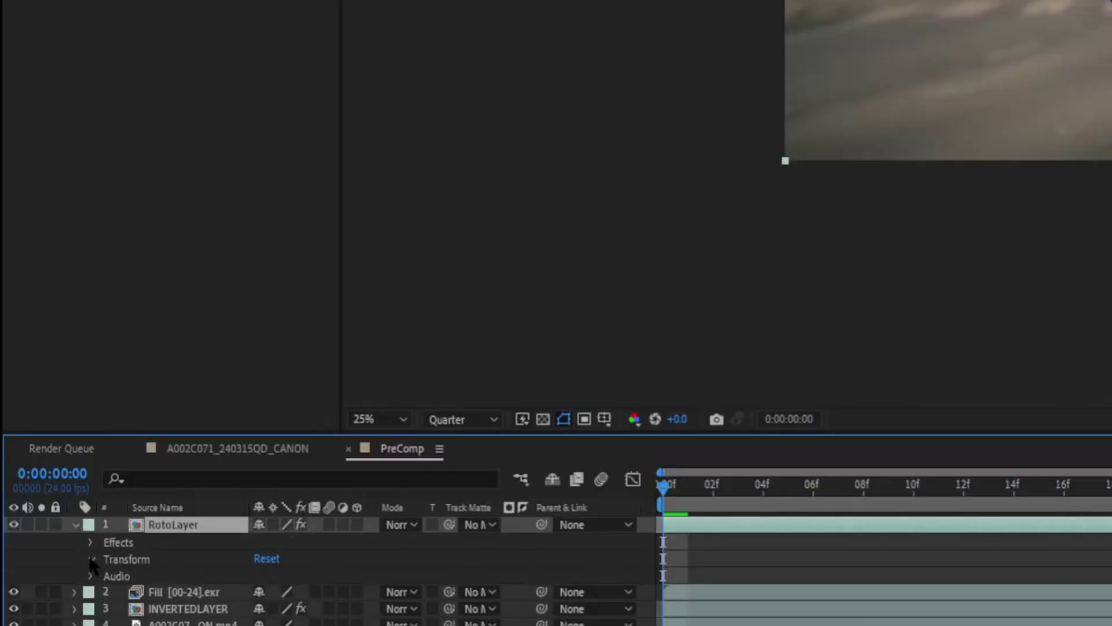
pyautogui.click(41, 595)
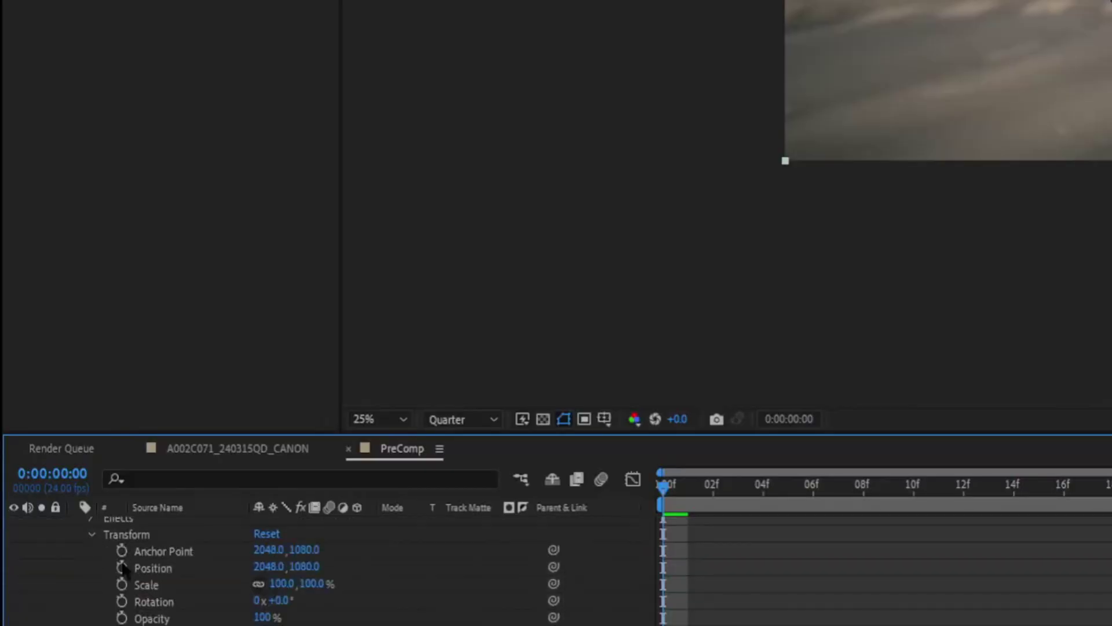
pyautogui.scroll(-2, 55, 599)
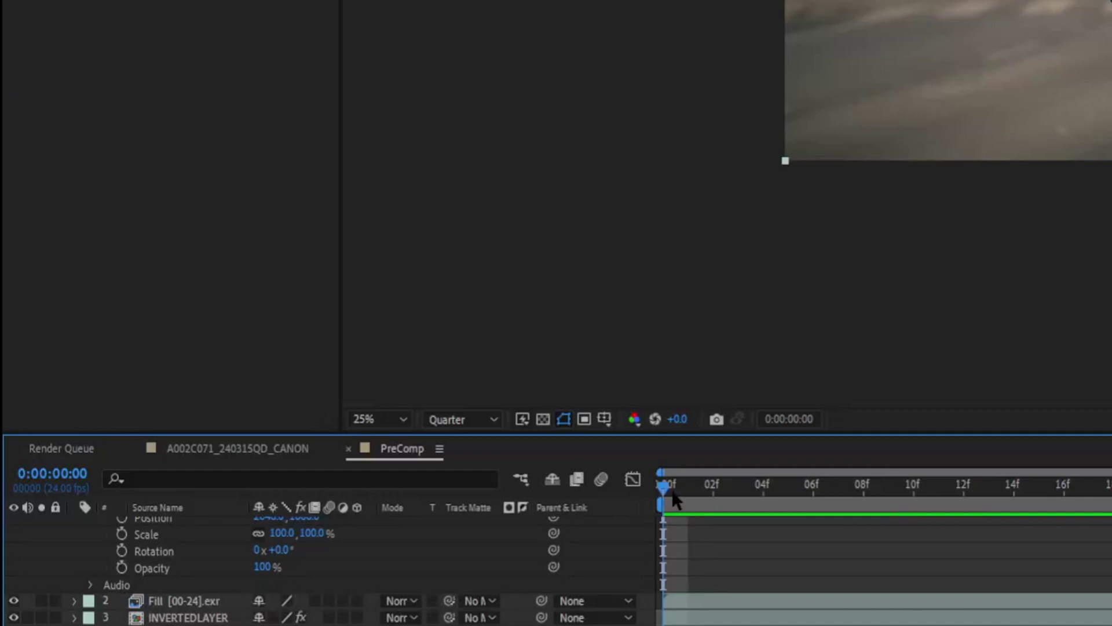
pyautogui.click(122, 568)
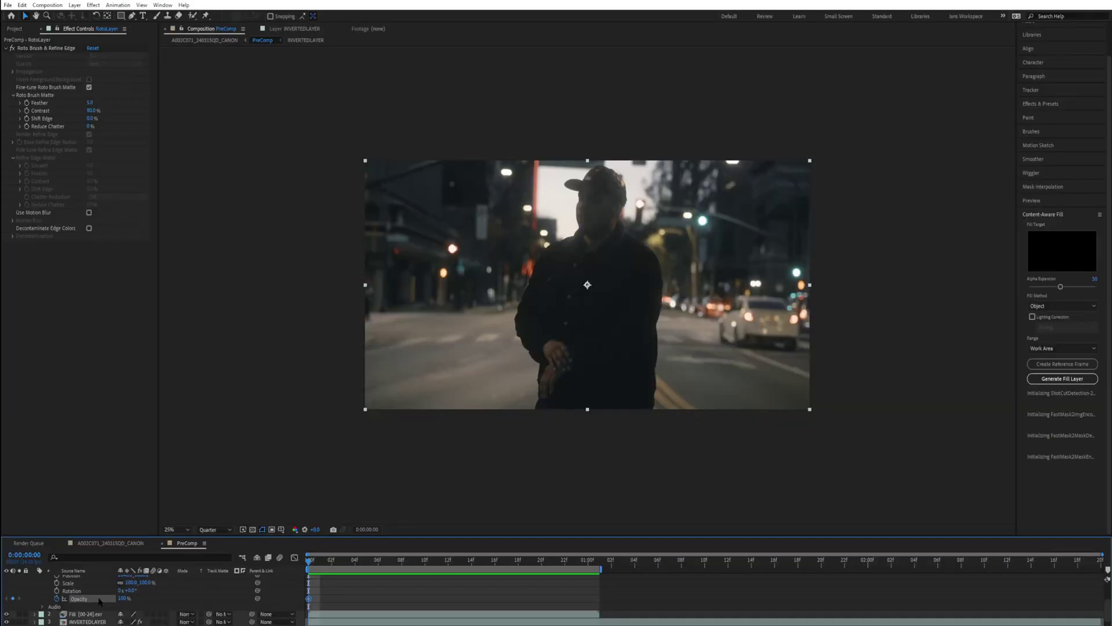
pyautogui.moveTo(263, 566); pyautogui.dragTo(227, 569)
pyautogui.moveTo(123, 598); pyautogui.dragTo(104, 597)
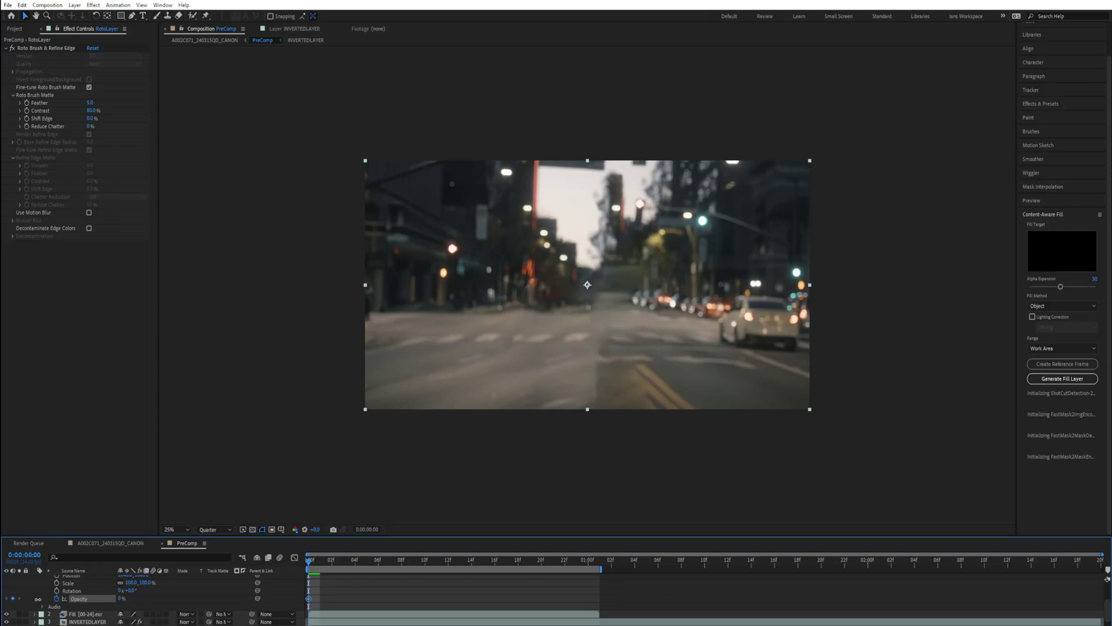
pyautogui.press('space')
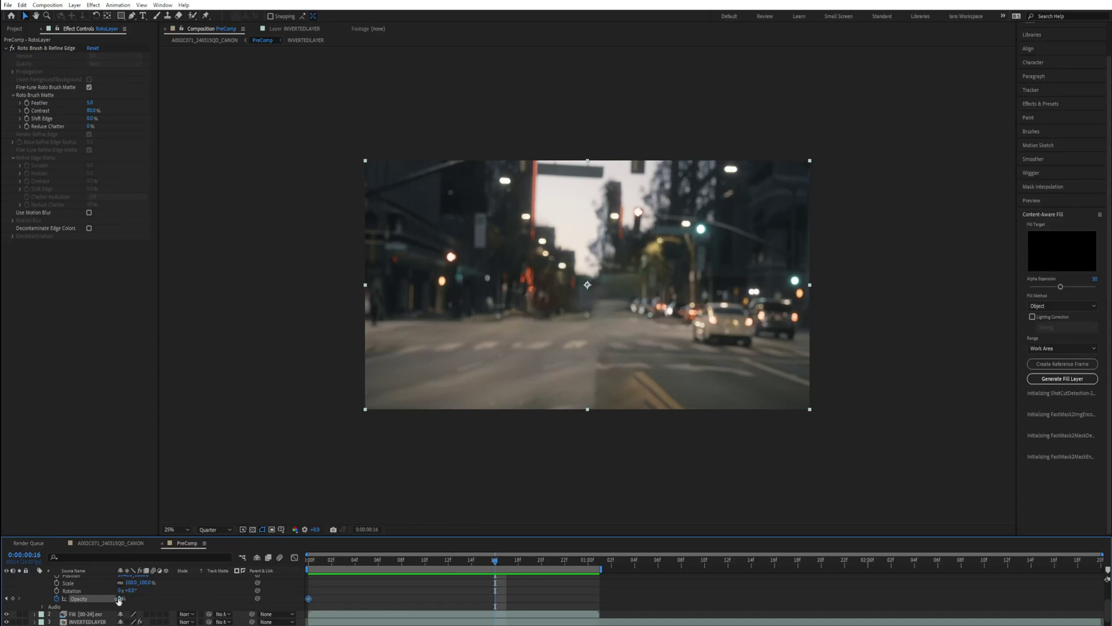
# Step: Add a 100% Opacity keyframe at frame 16, apply Easy Ease, and preview the fade-in
pyautogui.moveTo(118, 600); pyautogui.dragTo(180, 597)
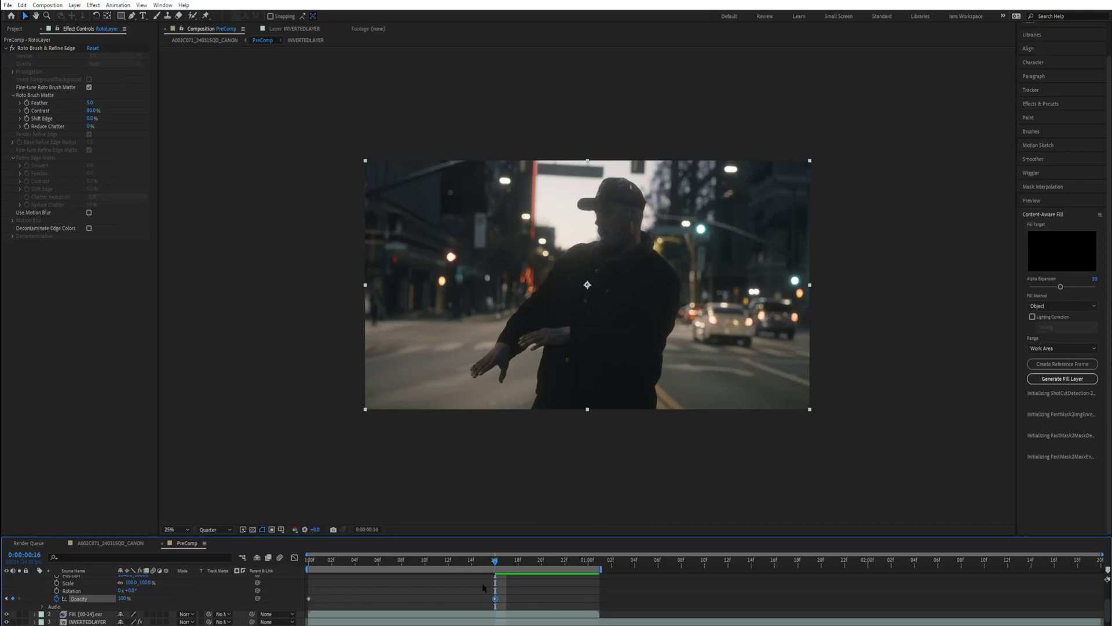
pyautogui.rightClick(495, 599)
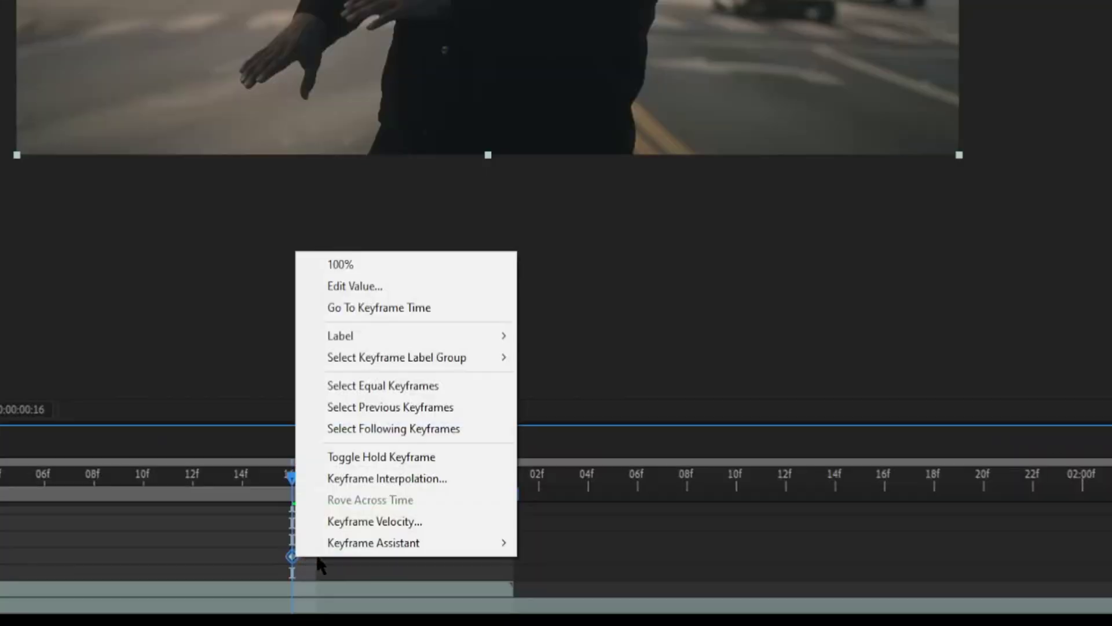
pyautogui.moveTo(553, 593)
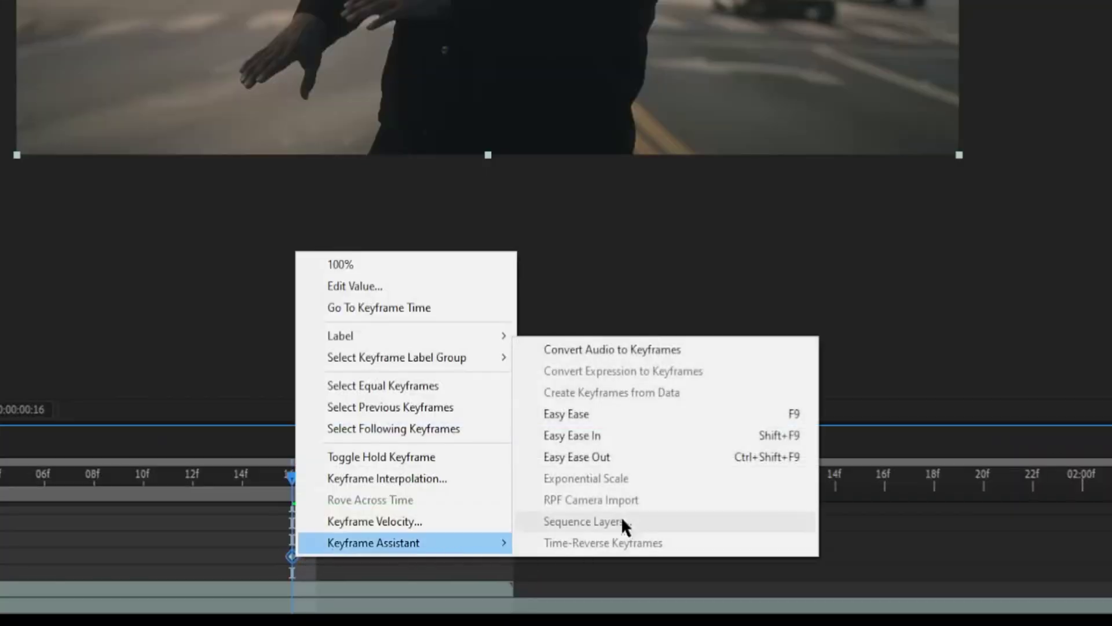
pyautogui.click(592, 415)
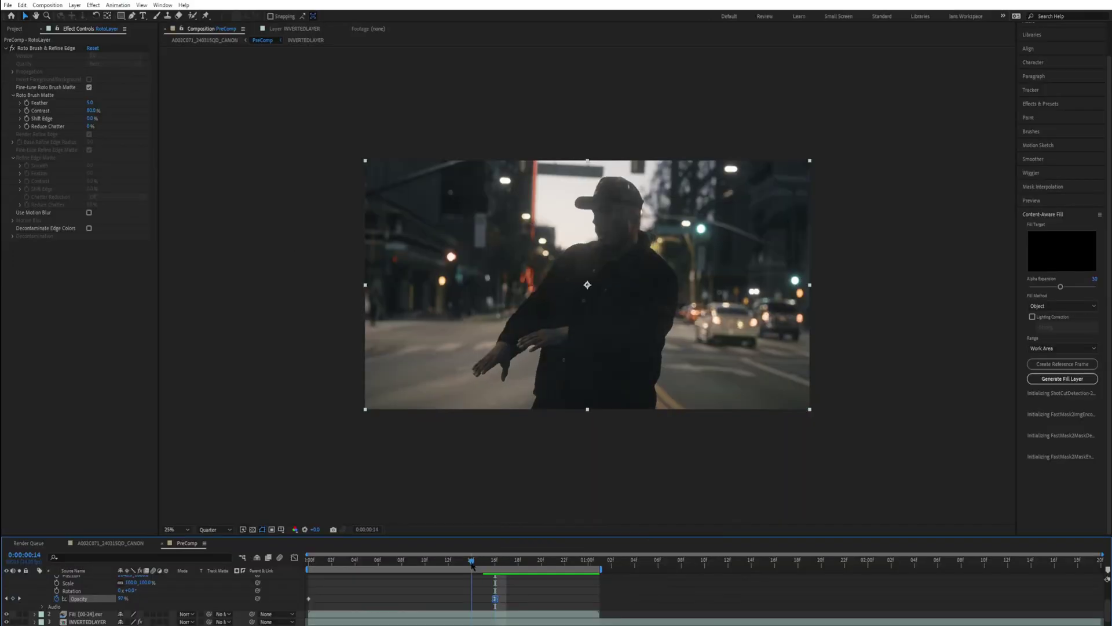
pyautogui.moveTo(472, 564); pyautogui.dragTo(282, 575)
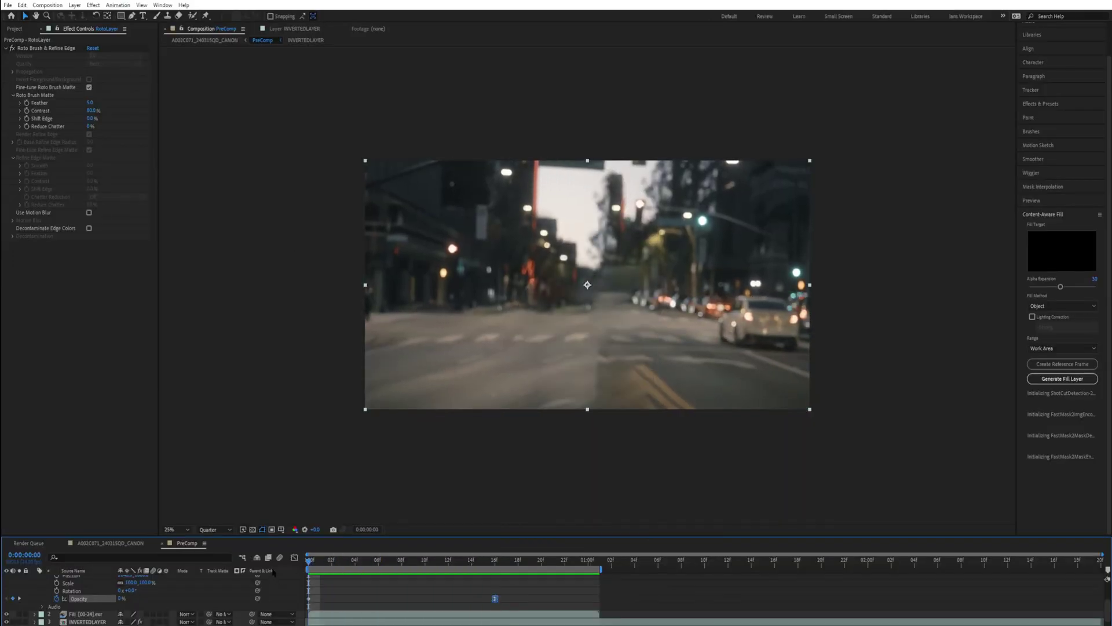
pyautogui.press('space')
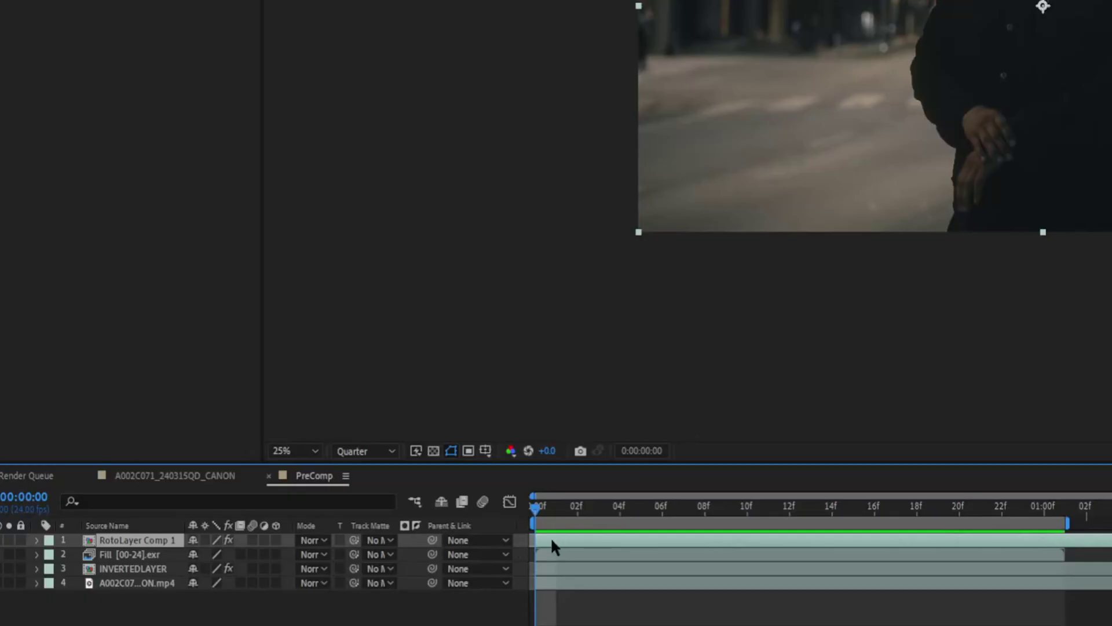
# Step: Pre-compose the top layer as RotoLayer Comp 2 with 'Move all attributes' selected
pyautogui.rightClick(318, 576)
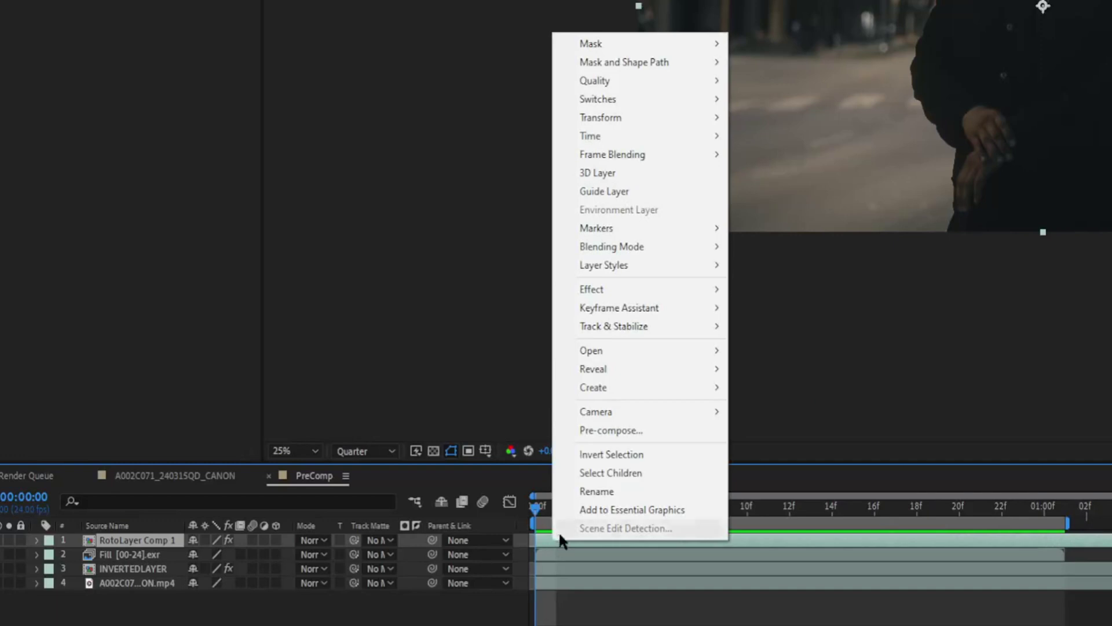
pyautogui.click(611, 430)
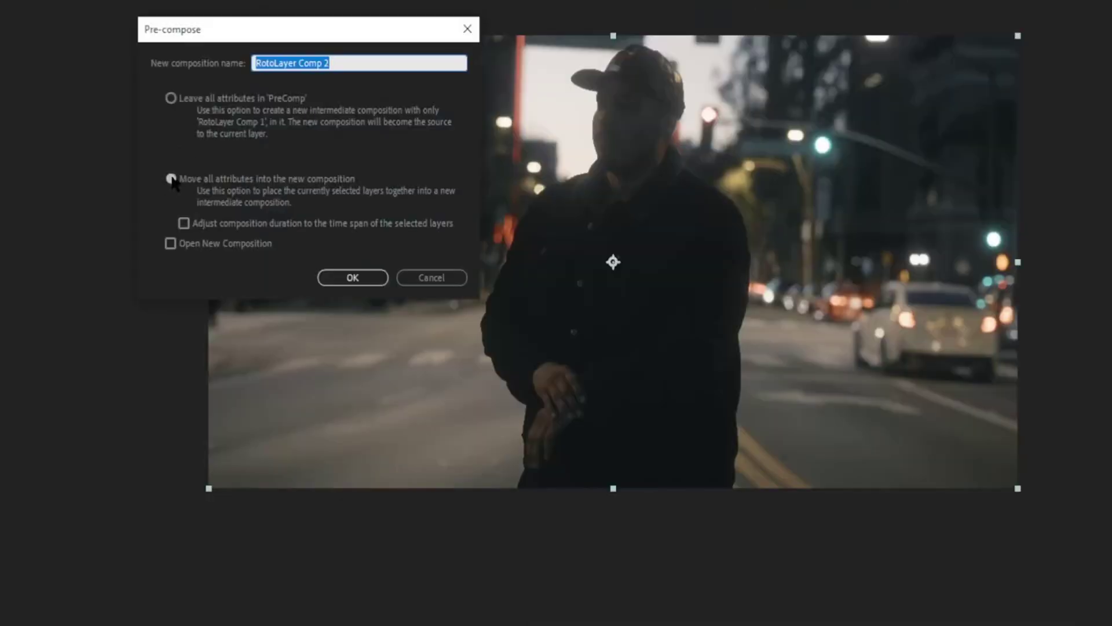
pyautogui.click(360, 277)
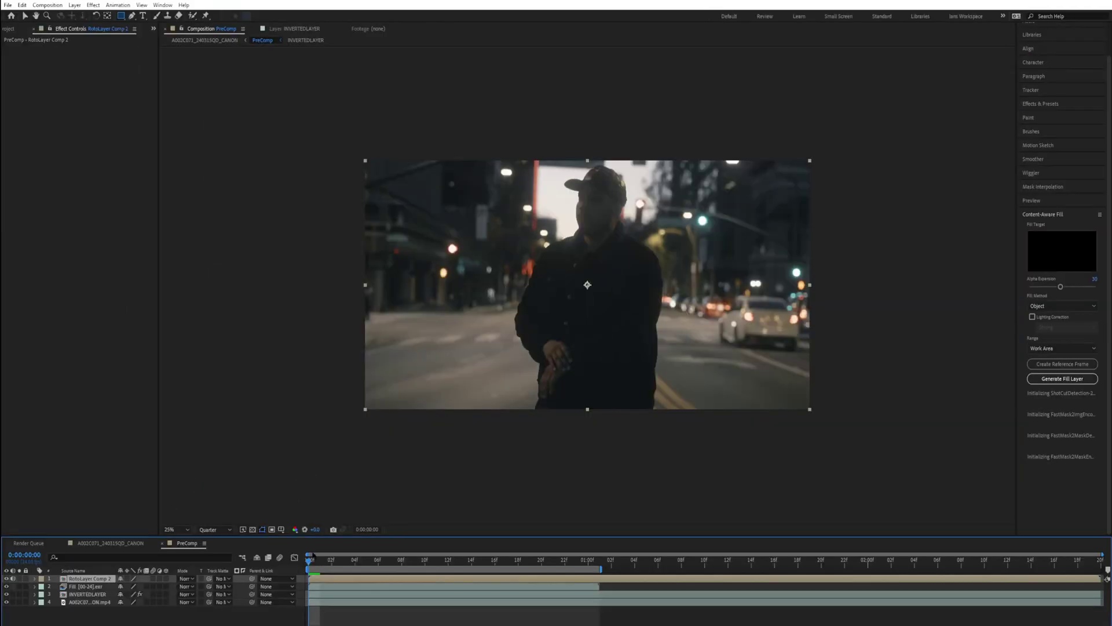
# Step: Draw a rectangle mask around the man, feather it 57 pixels, and keyframe its path at 0:00
pyautogui.click(120, 15)
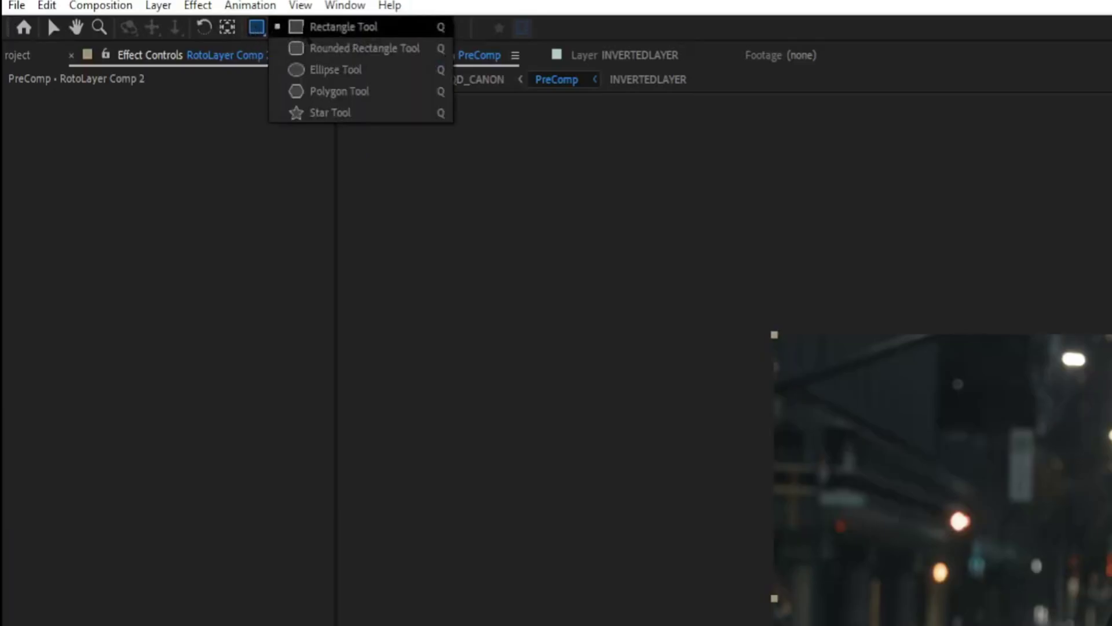
pyautogui.click(342, 27)
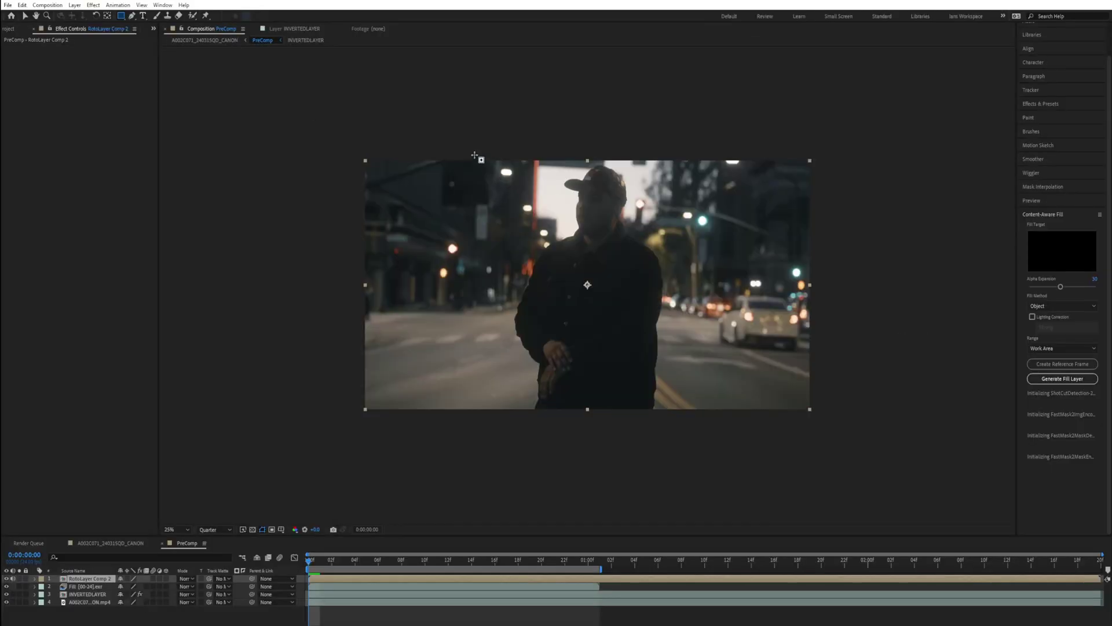
pyautogui.moveTo(474, 156); pyautogui.dragTo(583, 190)
pyautogui.moveTo(628, 247); pyautogui.dragTo(685, 418)
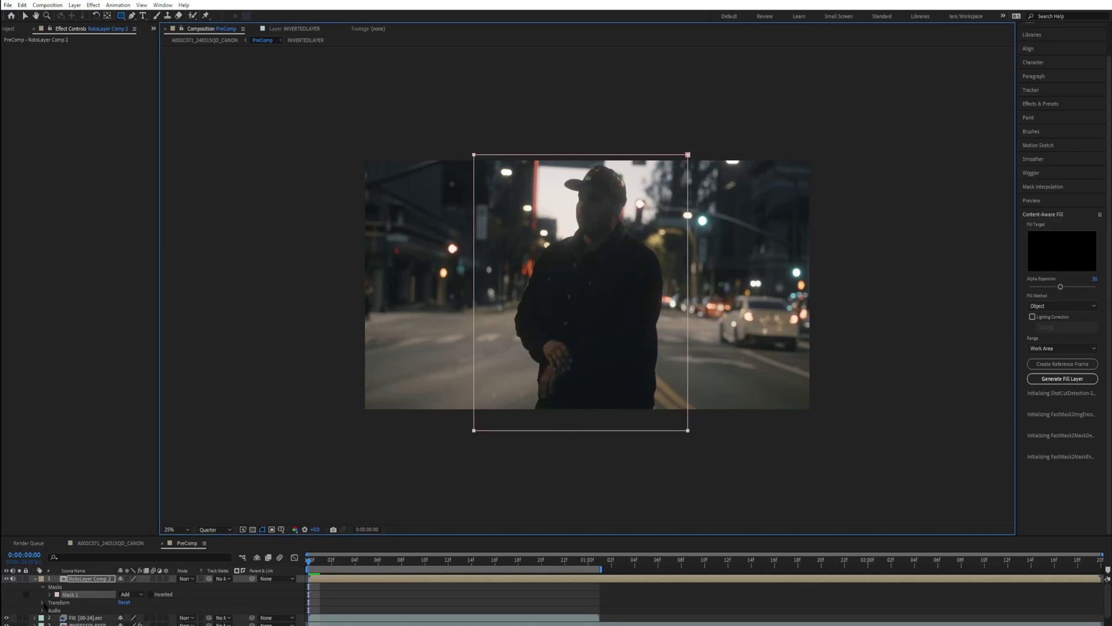
pyautogui.click(49, 593)
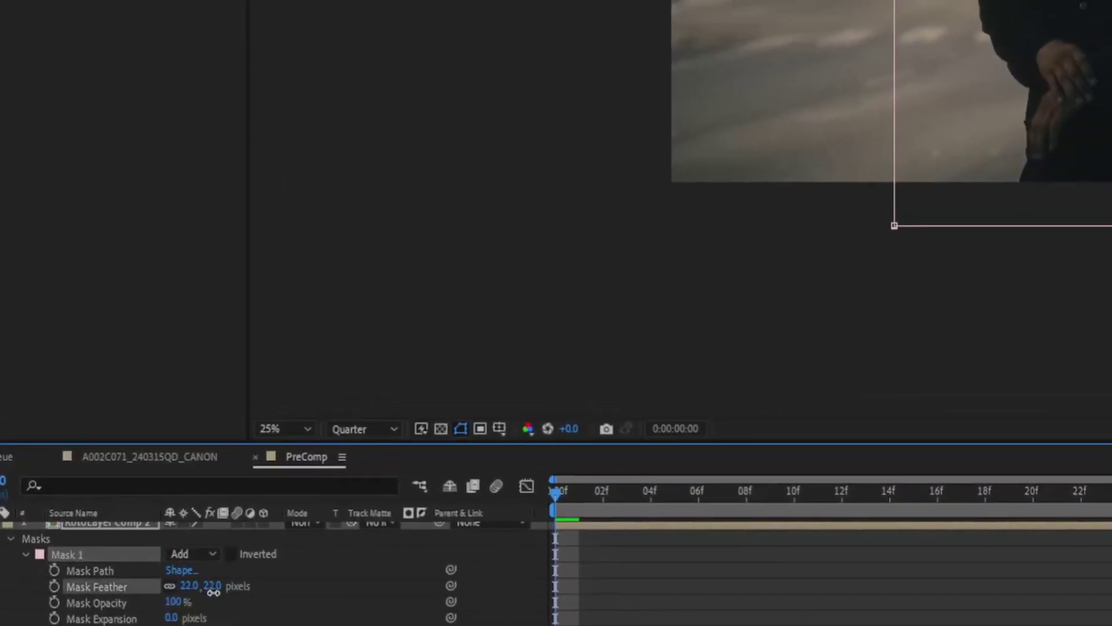
pyautogui.click(54, 571)
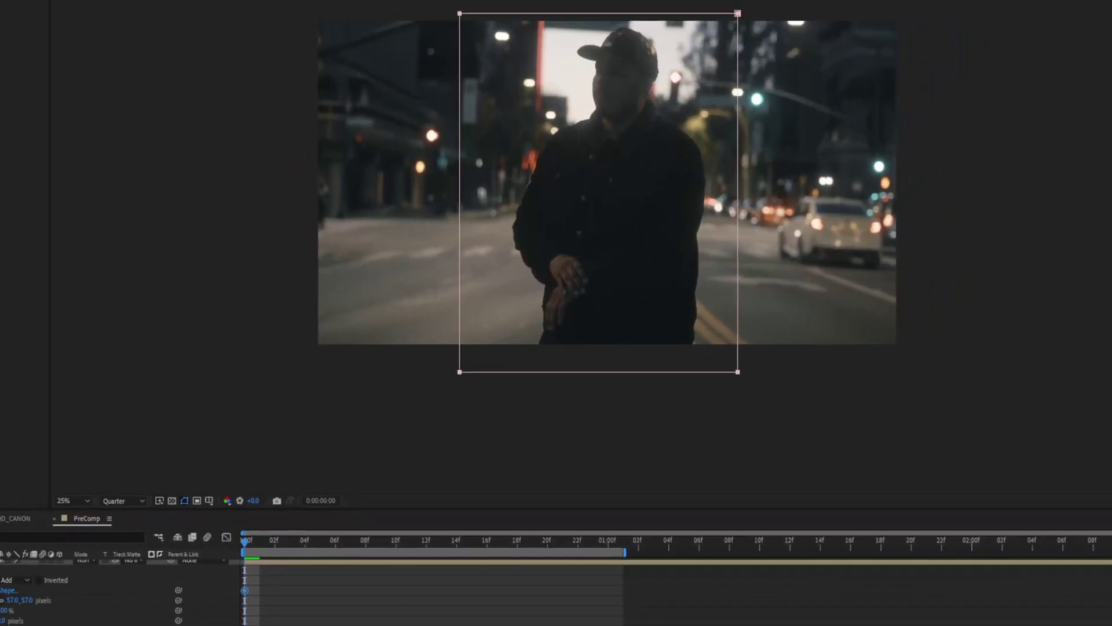
# Step: Animate Mask 1 from below the frame at 0:00 up over the man by frame 20
pyautogui.doubleClick(600, 155)
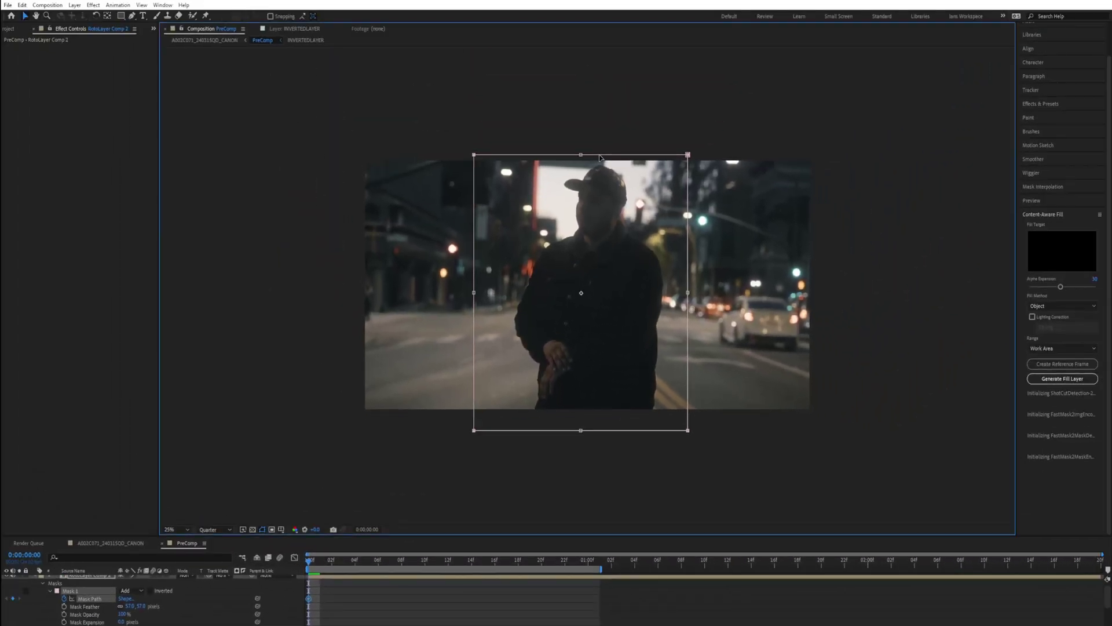
pyautogui.moveTo(601, 155); pyautogui.dragTo(596, 433)
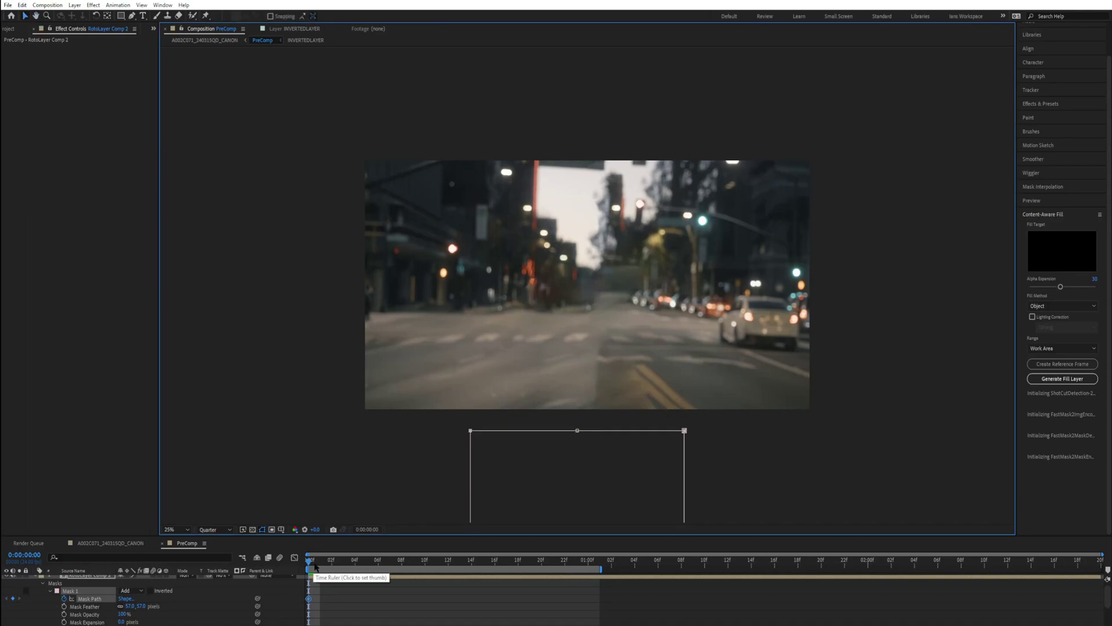
pyautogui.moveTo(314, 566); pyautogui.dragTo(542, 572)
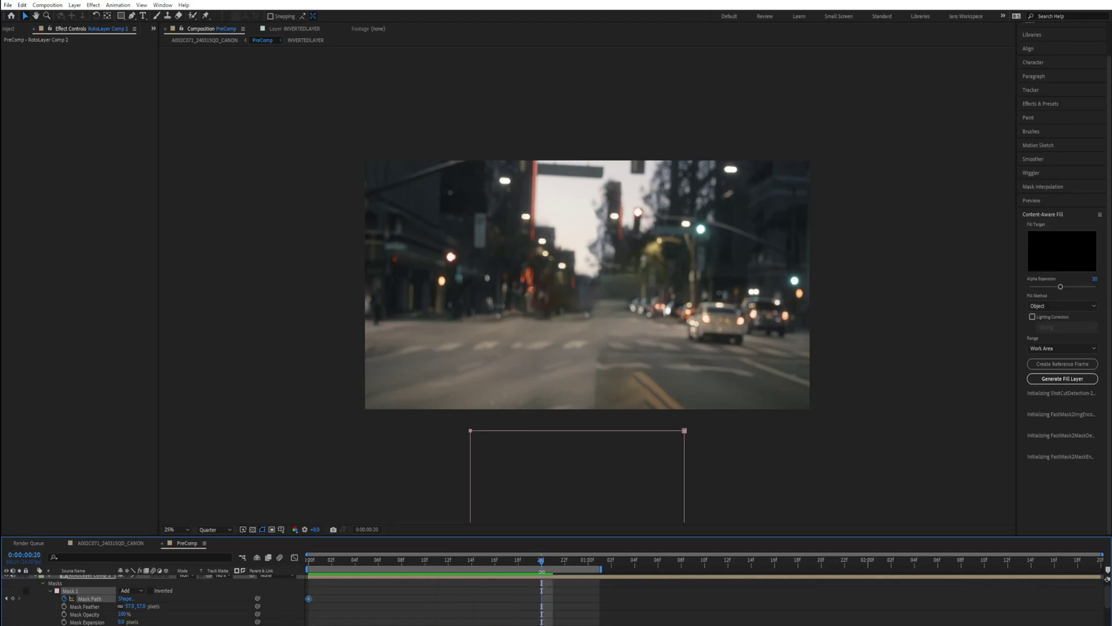
pyautogui.click(607, 434)
pyautogui.moveTo(607, 428); pyautogui.dragTo(606, 152)
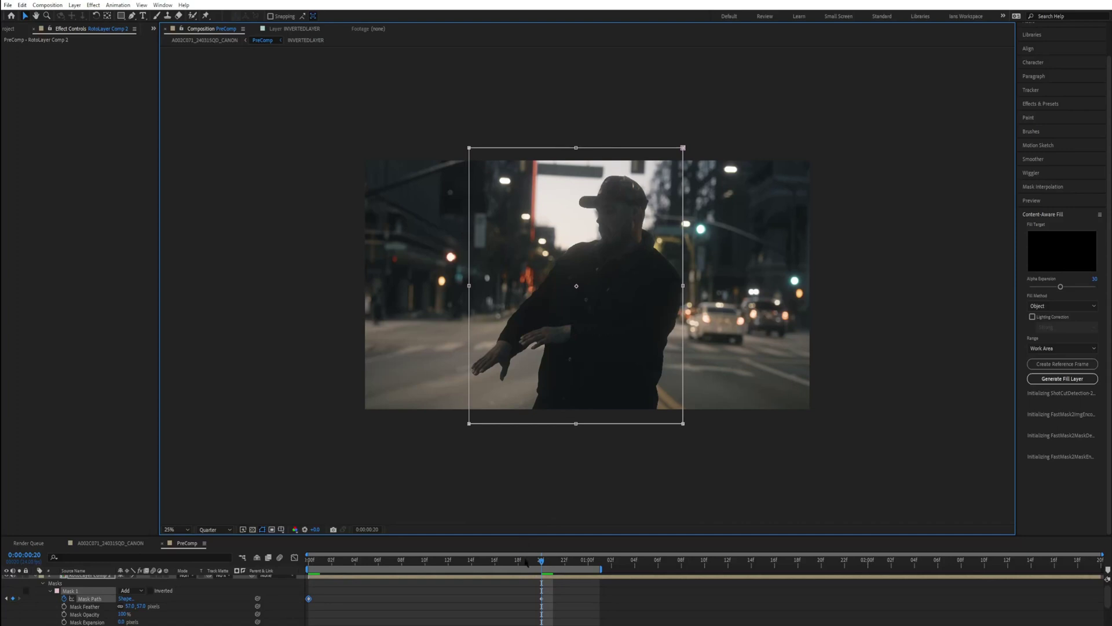
pyautogui.moveTo(526, 561); pyautogui.dragTo(308, 560)
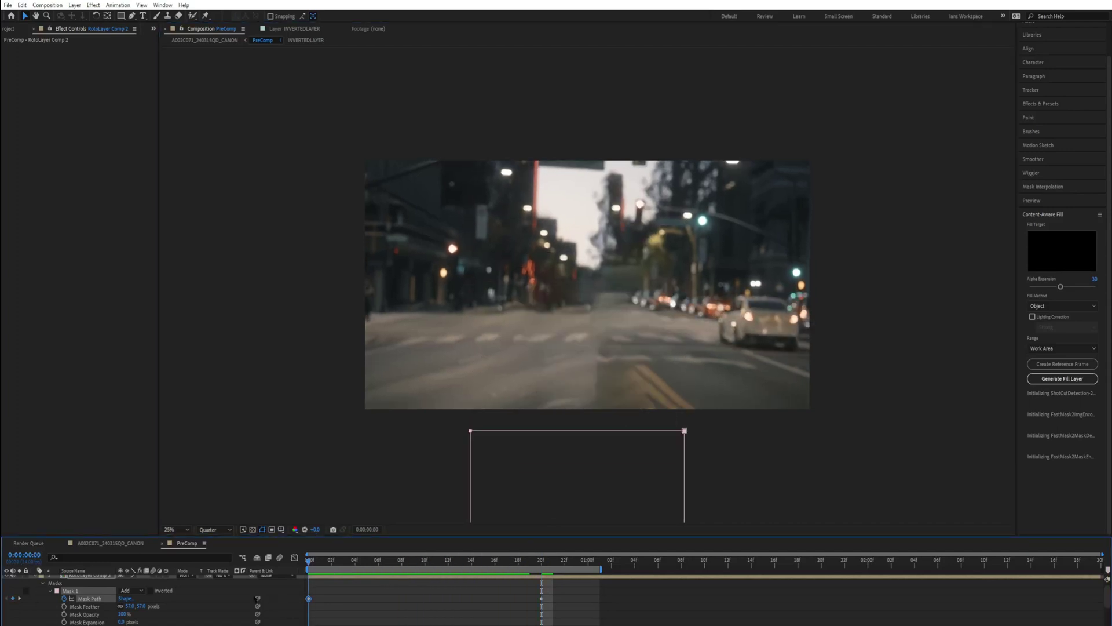
pyautogui.press('space')
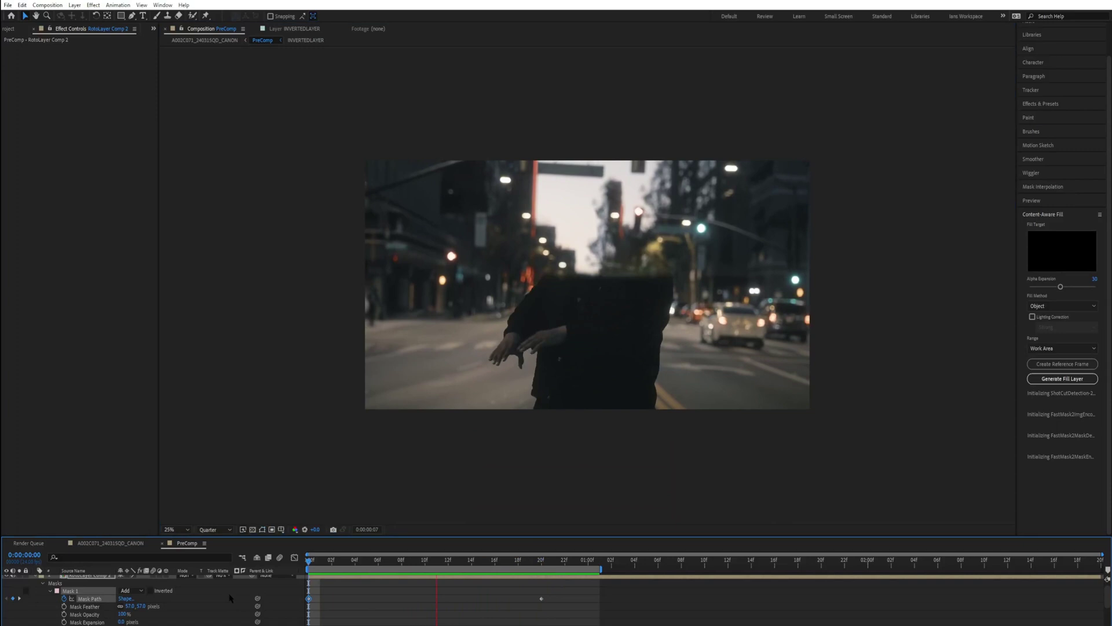